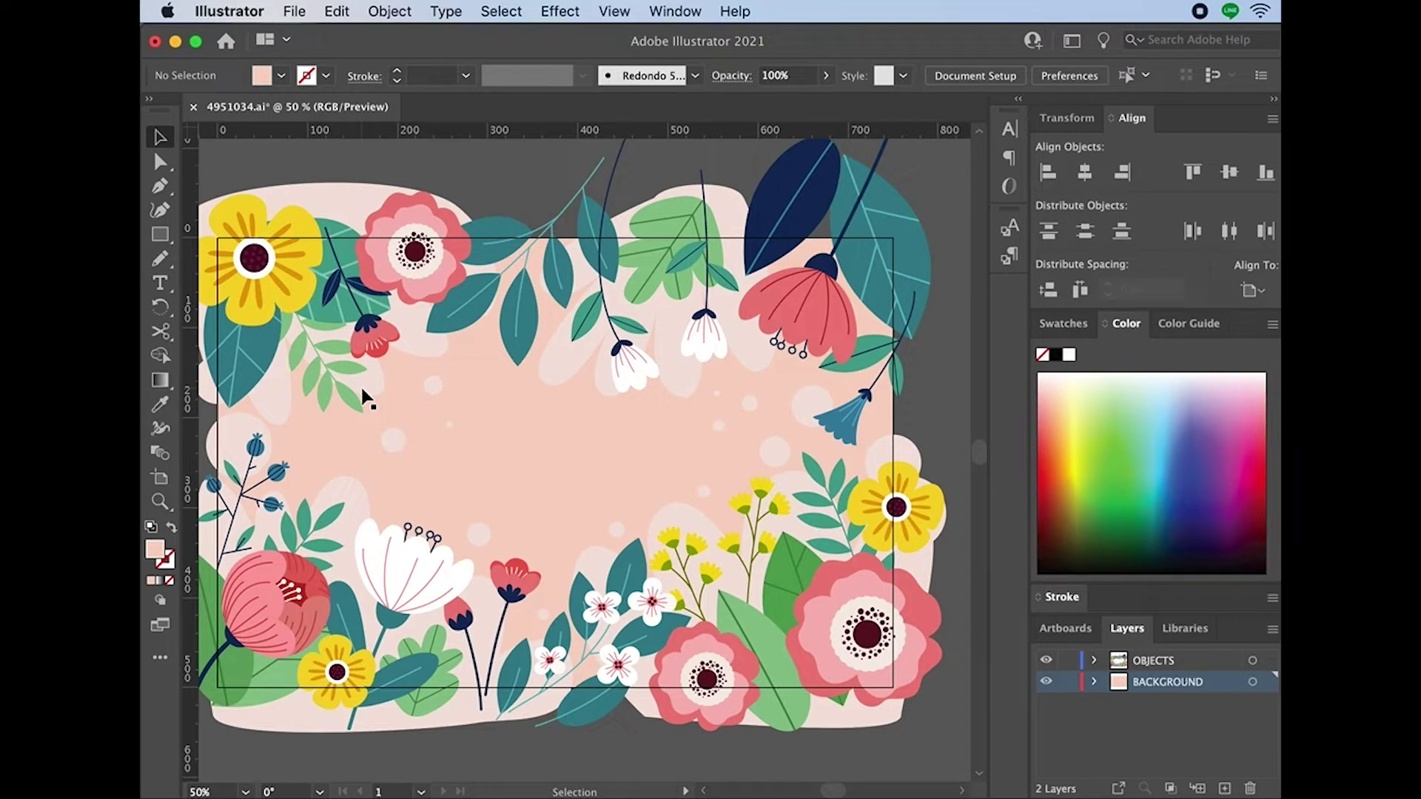
Select the four coral flowers around the frame individually as one combined selection.
scroll(358, 224, left, 1)
scroll(358, 224, up, 1)
scroll(589, 406, left, 1)
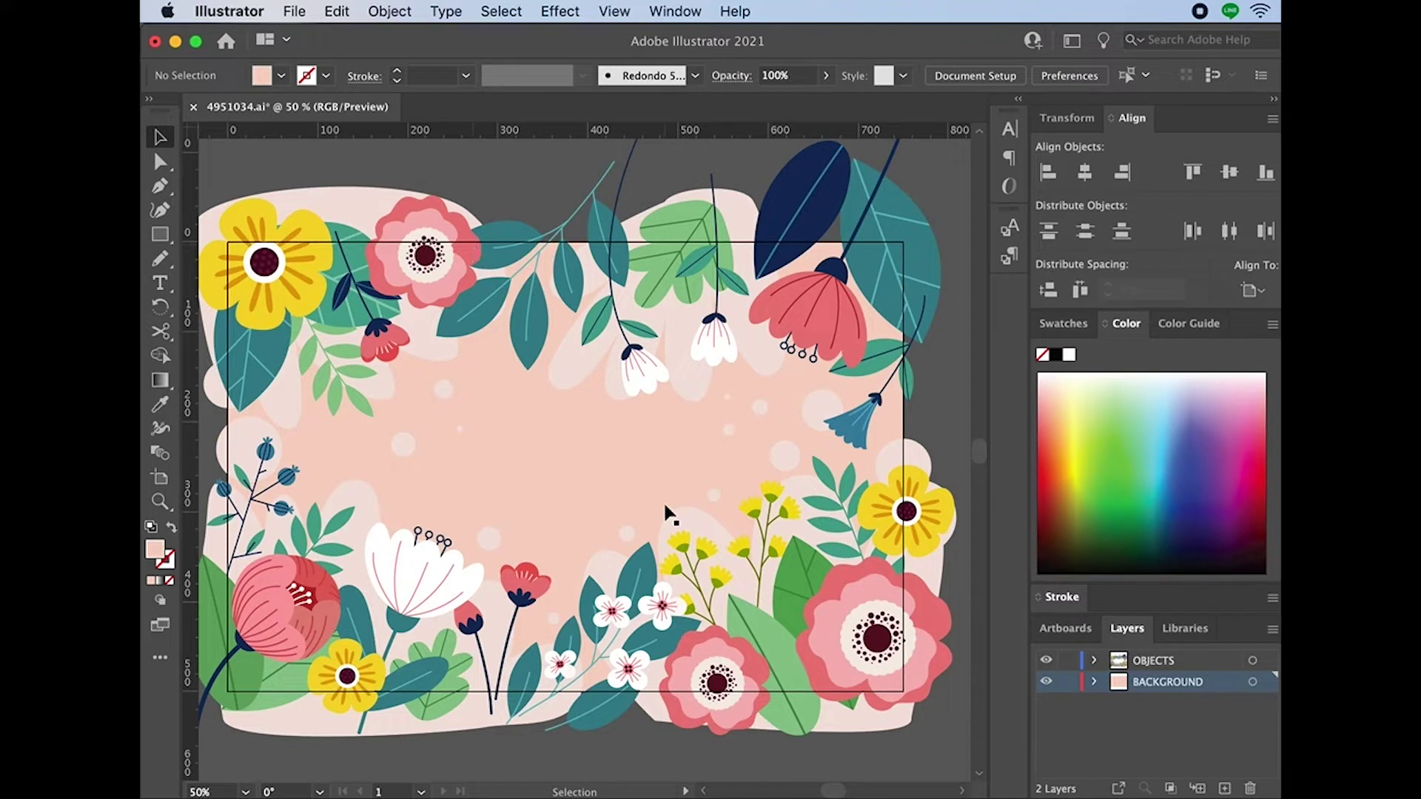
click(829, 574)
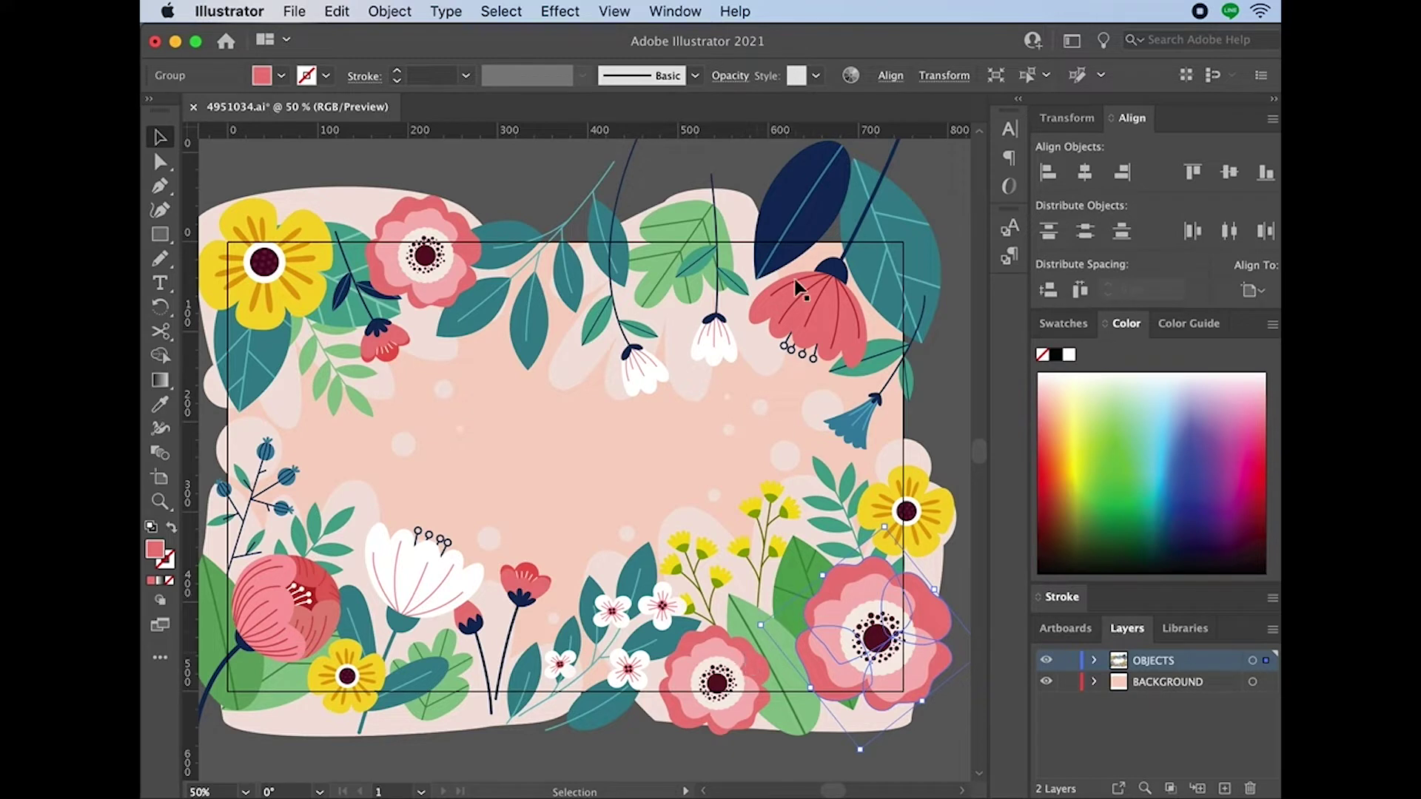
shift+click(690, 648)
shift+click(768, 311)
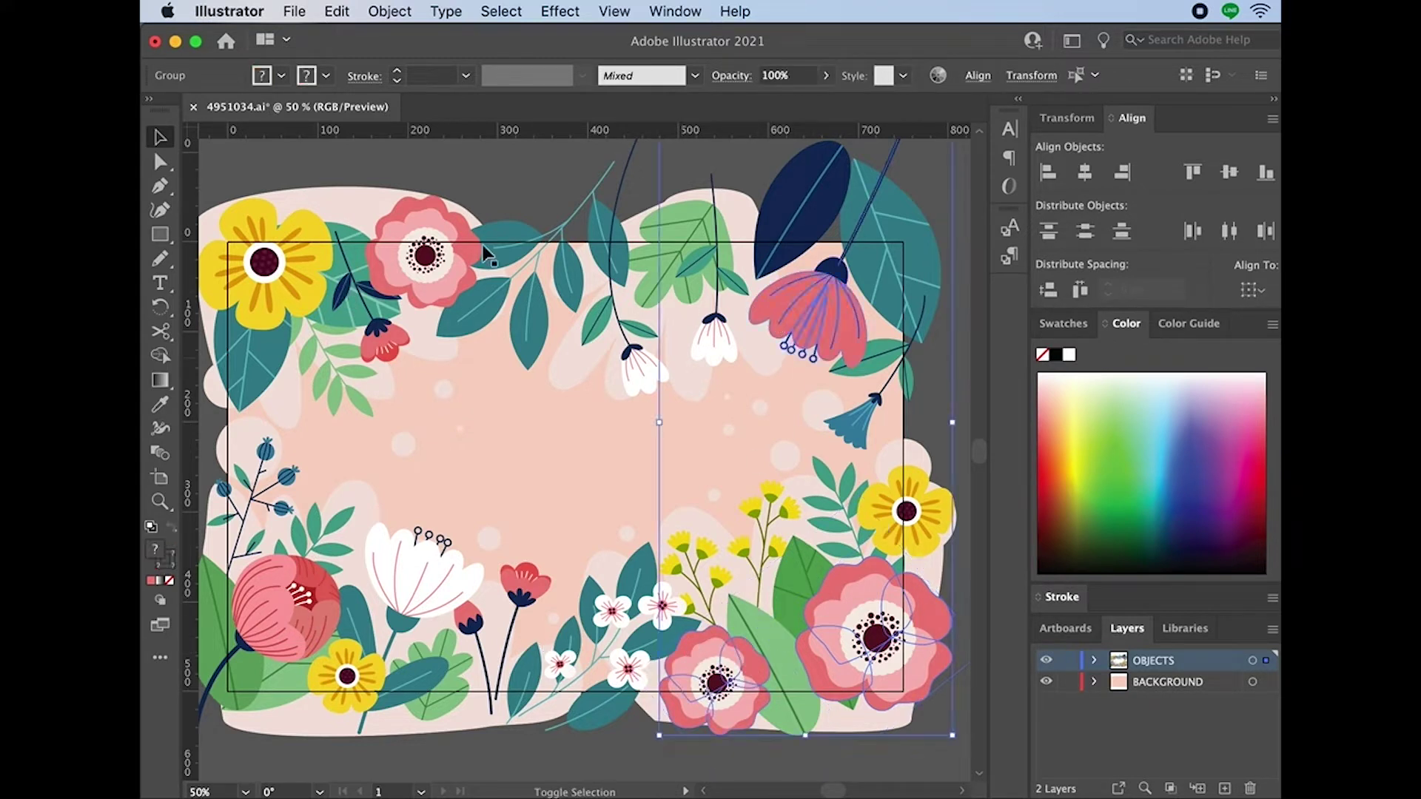
shift+click(400, 226)
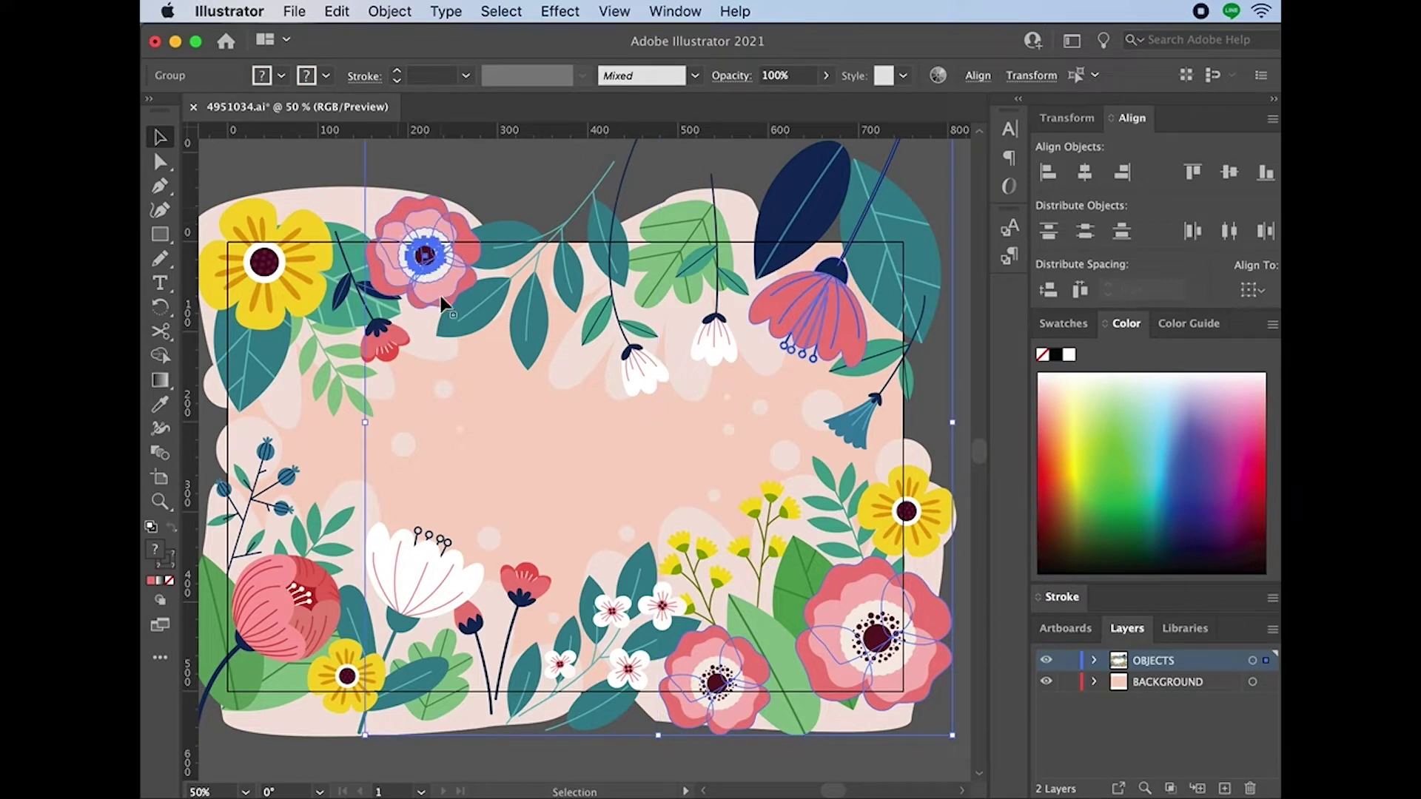
click(526, 498)
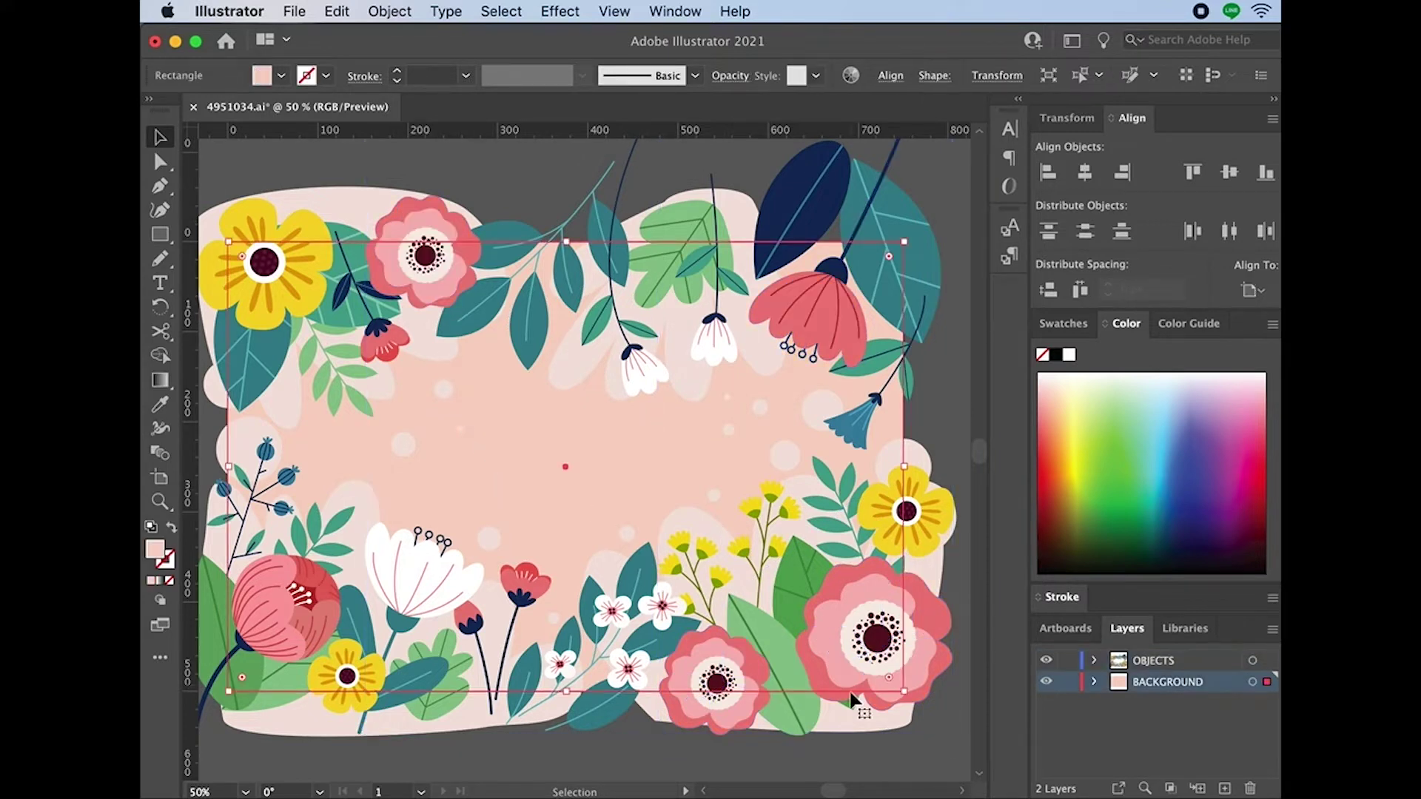
click(855, 733)
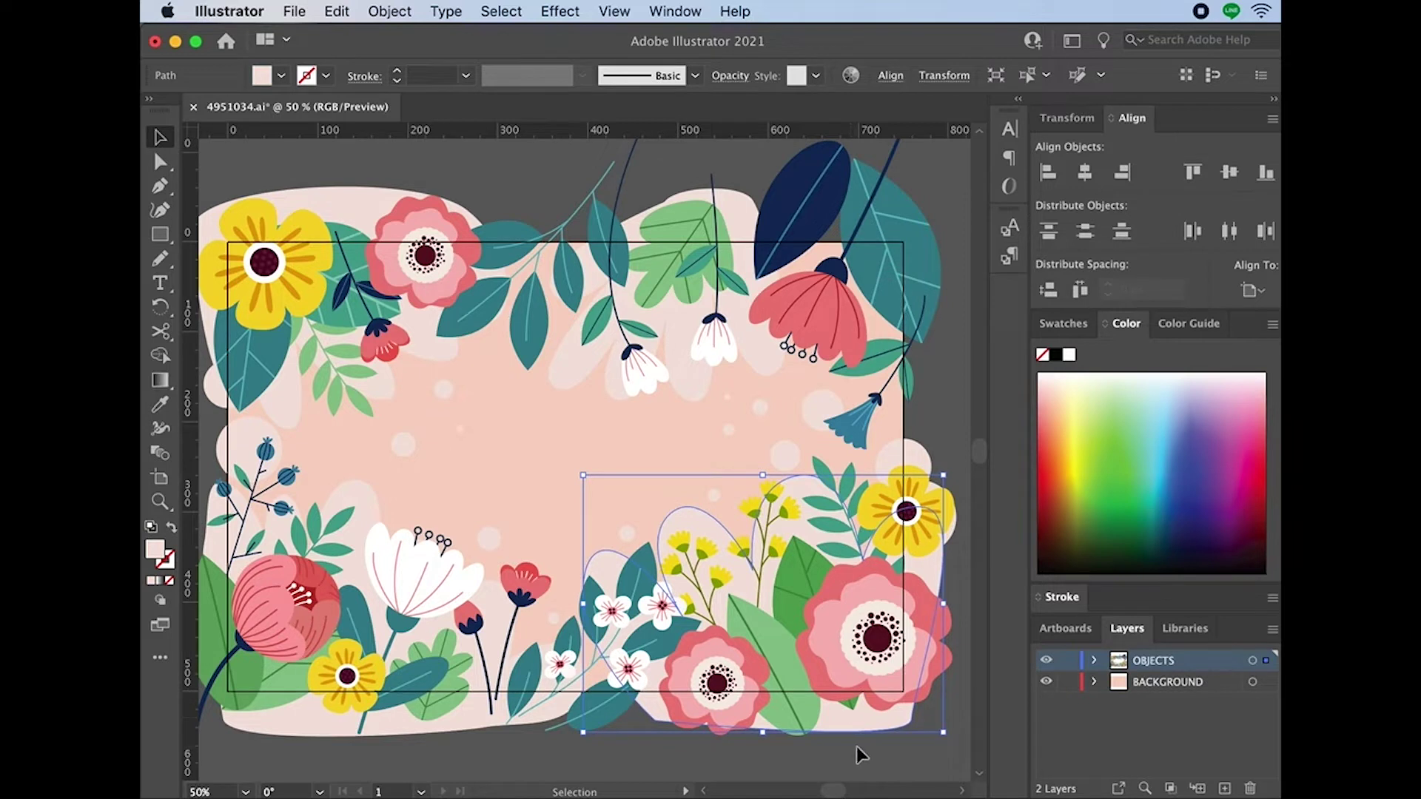
click(856, 746)
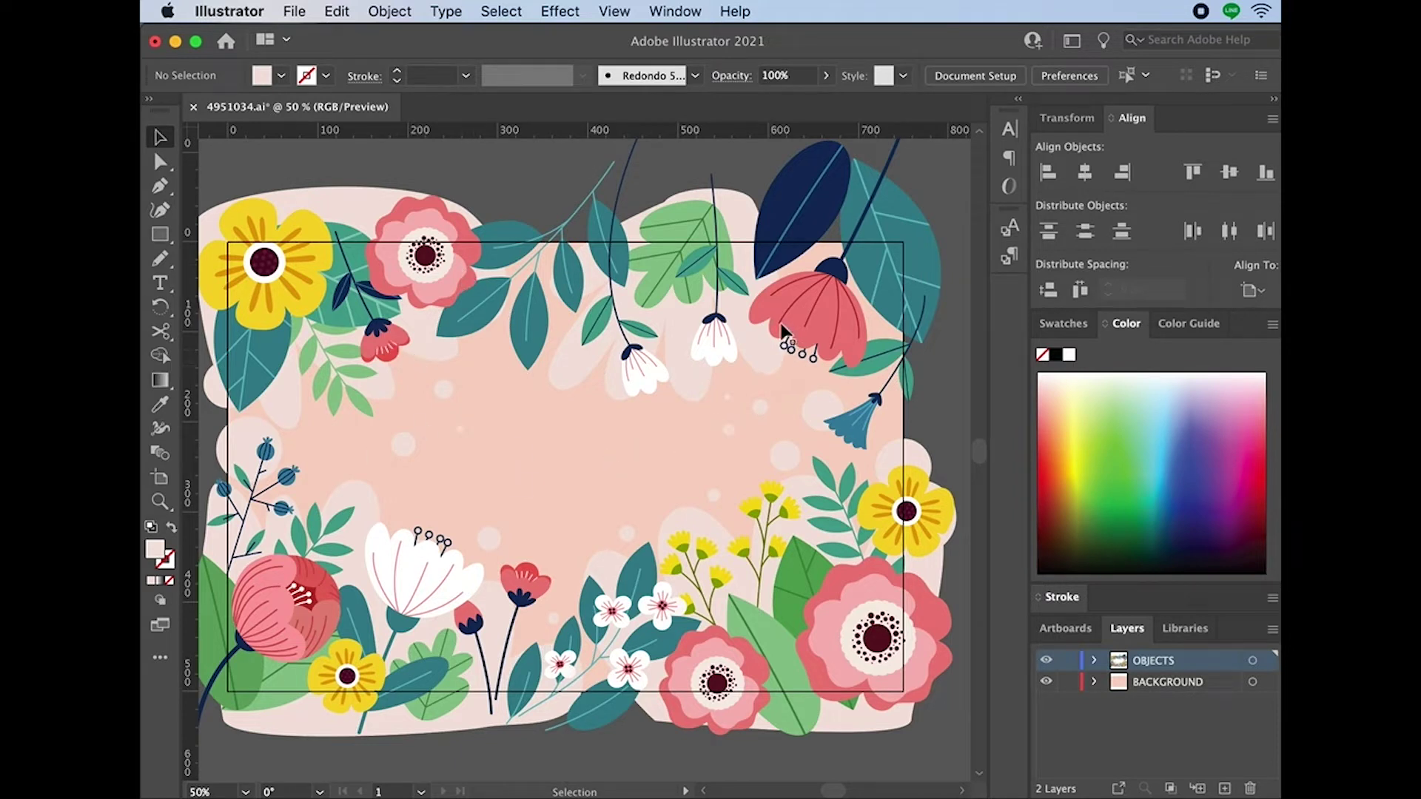
click(930, 610)
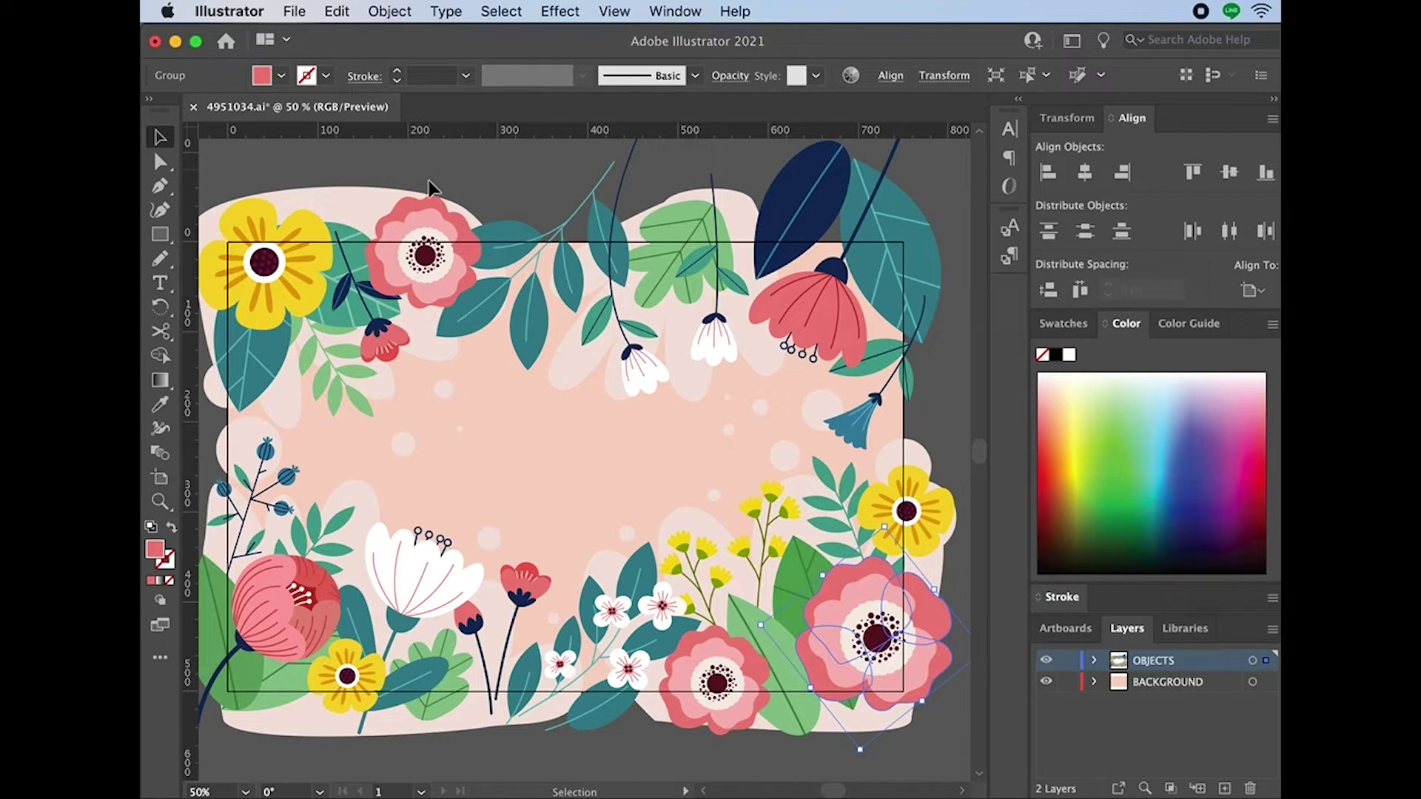
click(937, 766)
scroll(865, 568, up, 1)
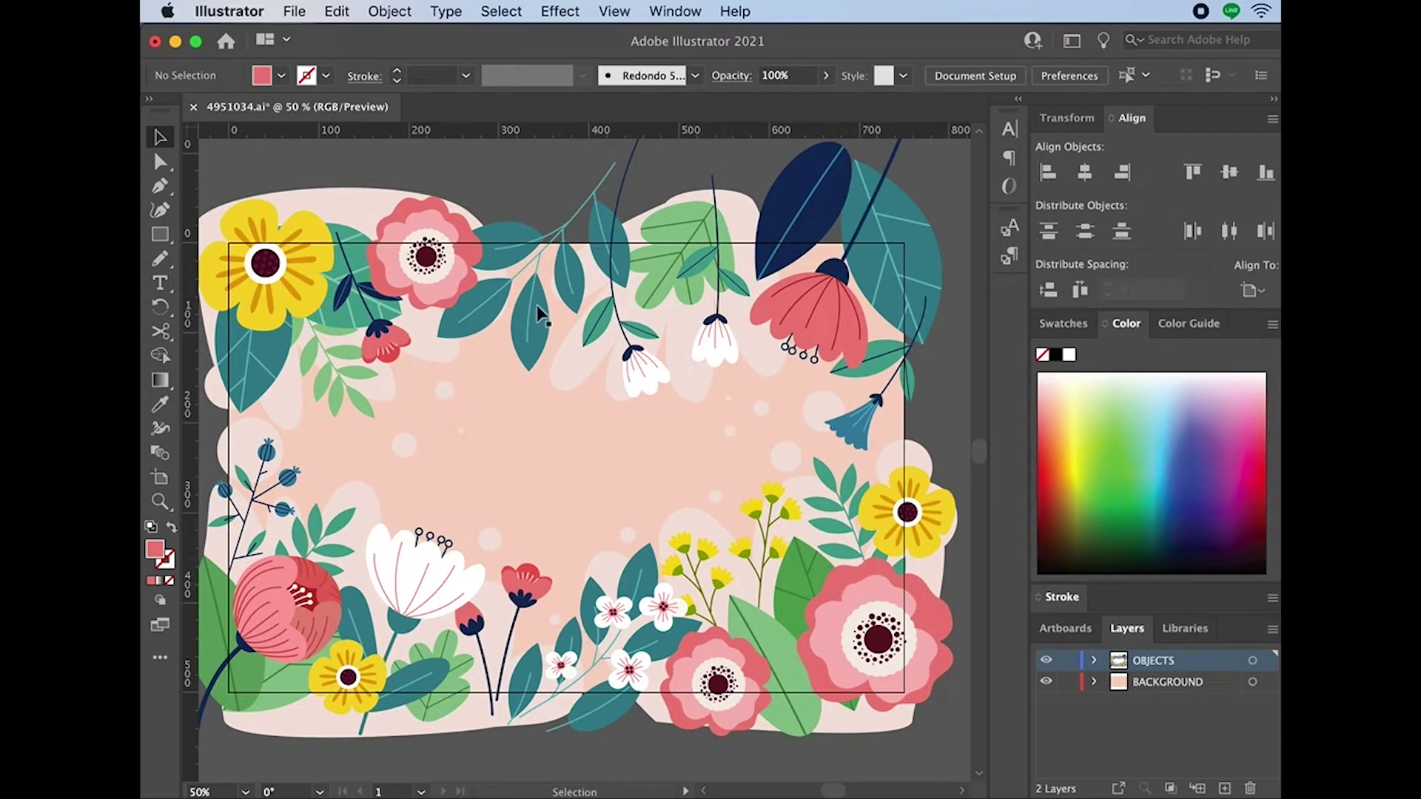
Ungroup the large coral flower in the artwork's lower-right corner and clear the selection.
click(837, 586)
right_click(834, 585)
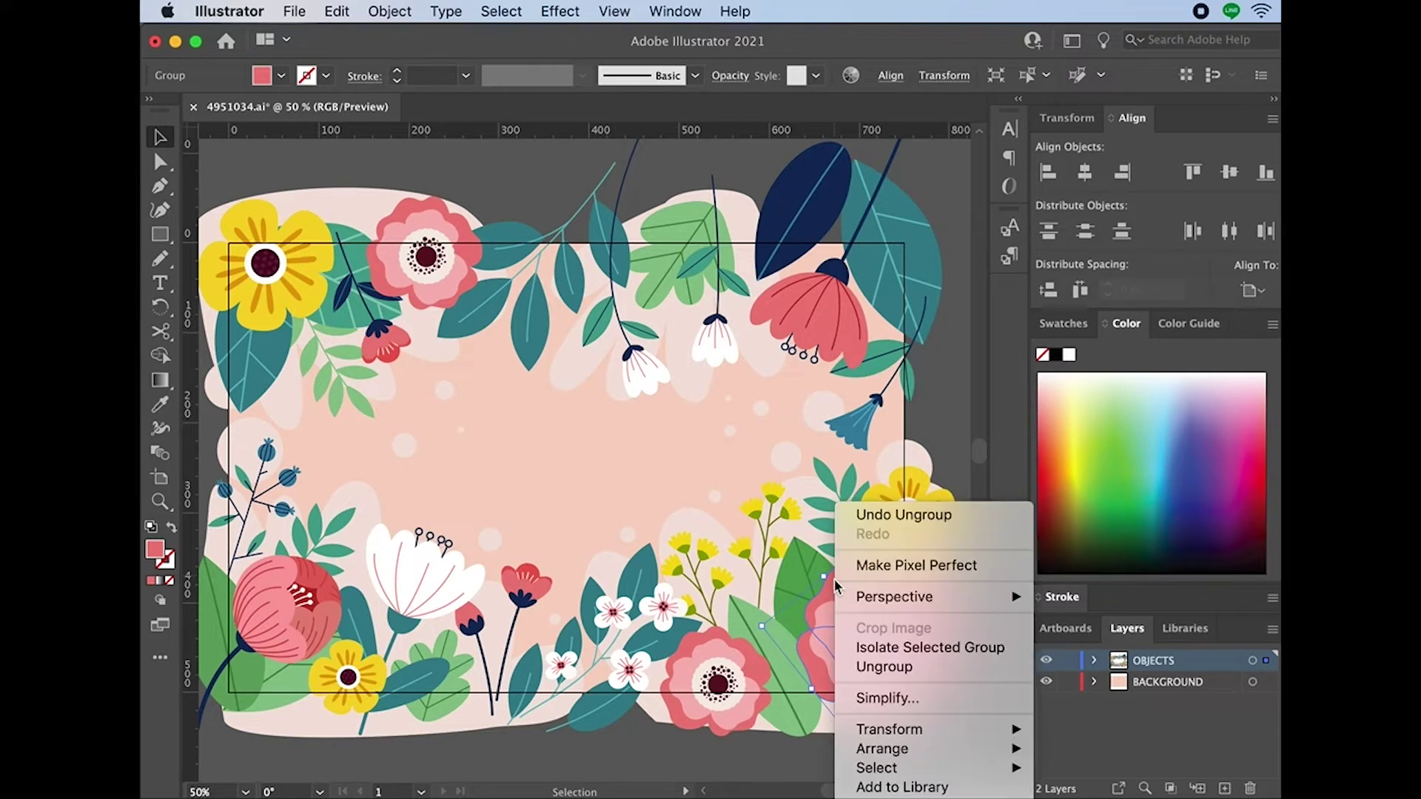
click(869, 664)
click(790, 765)
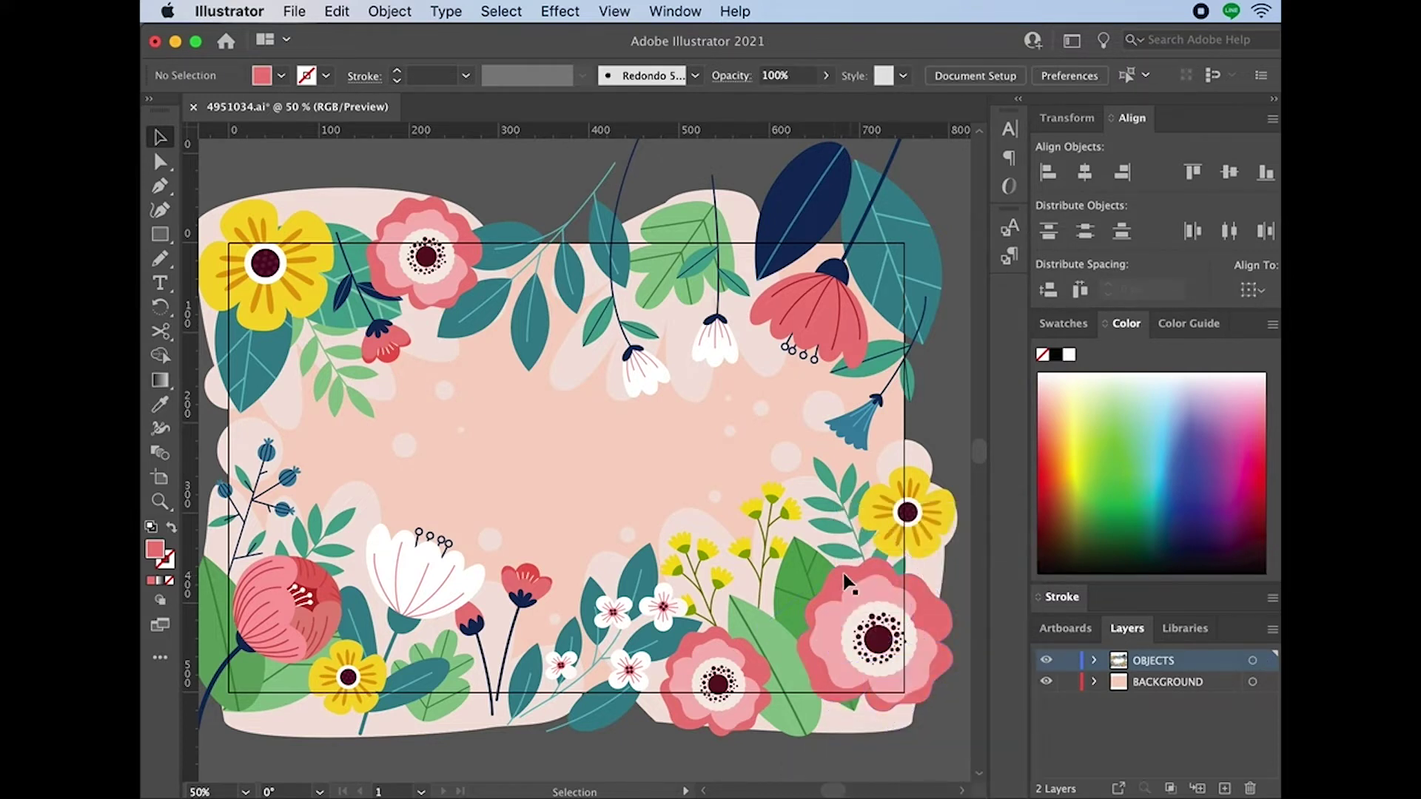
Select the large flower's coral petal shape, then extend the selection to all objects with the same fill color.
click(842, 581)
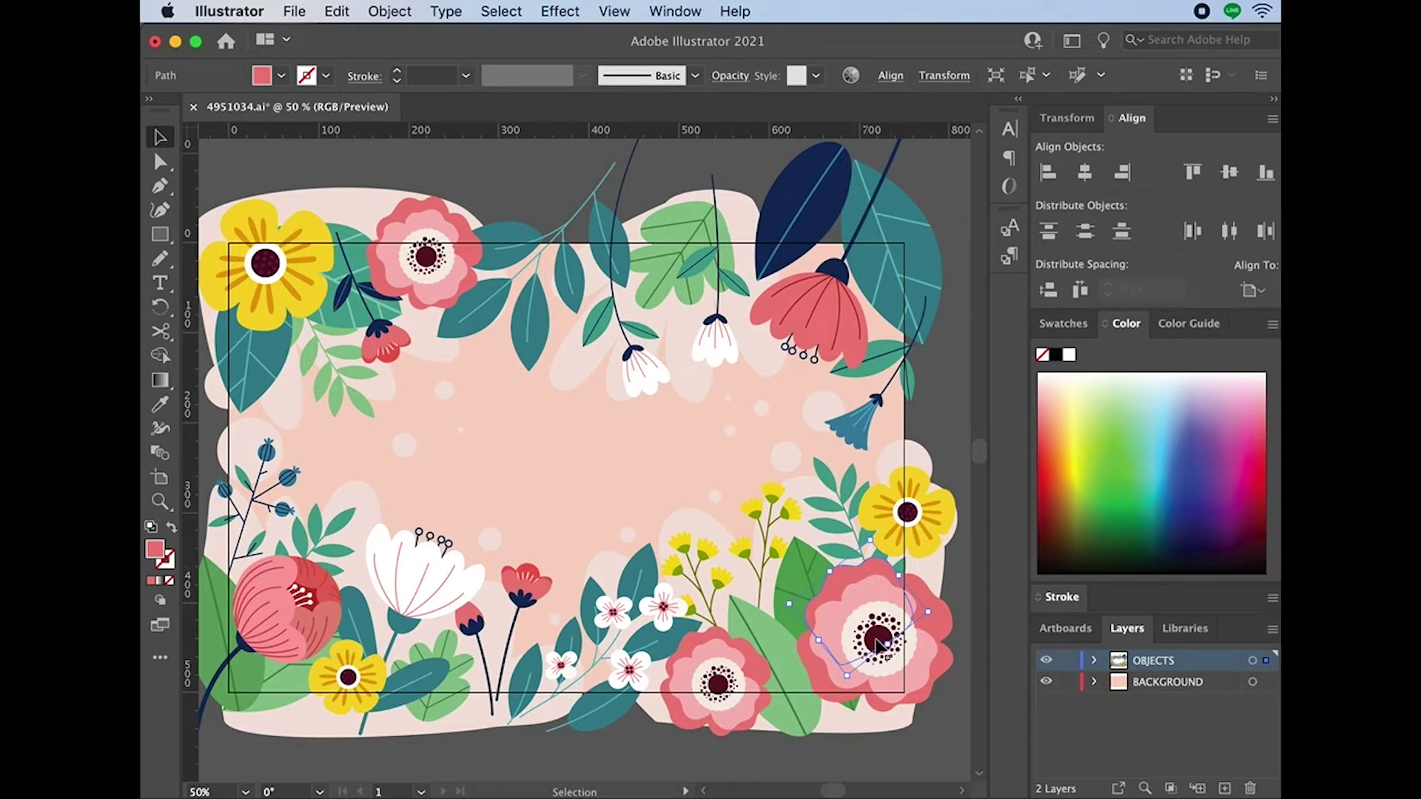
click(412, 9)
mouse_move(496, 13)
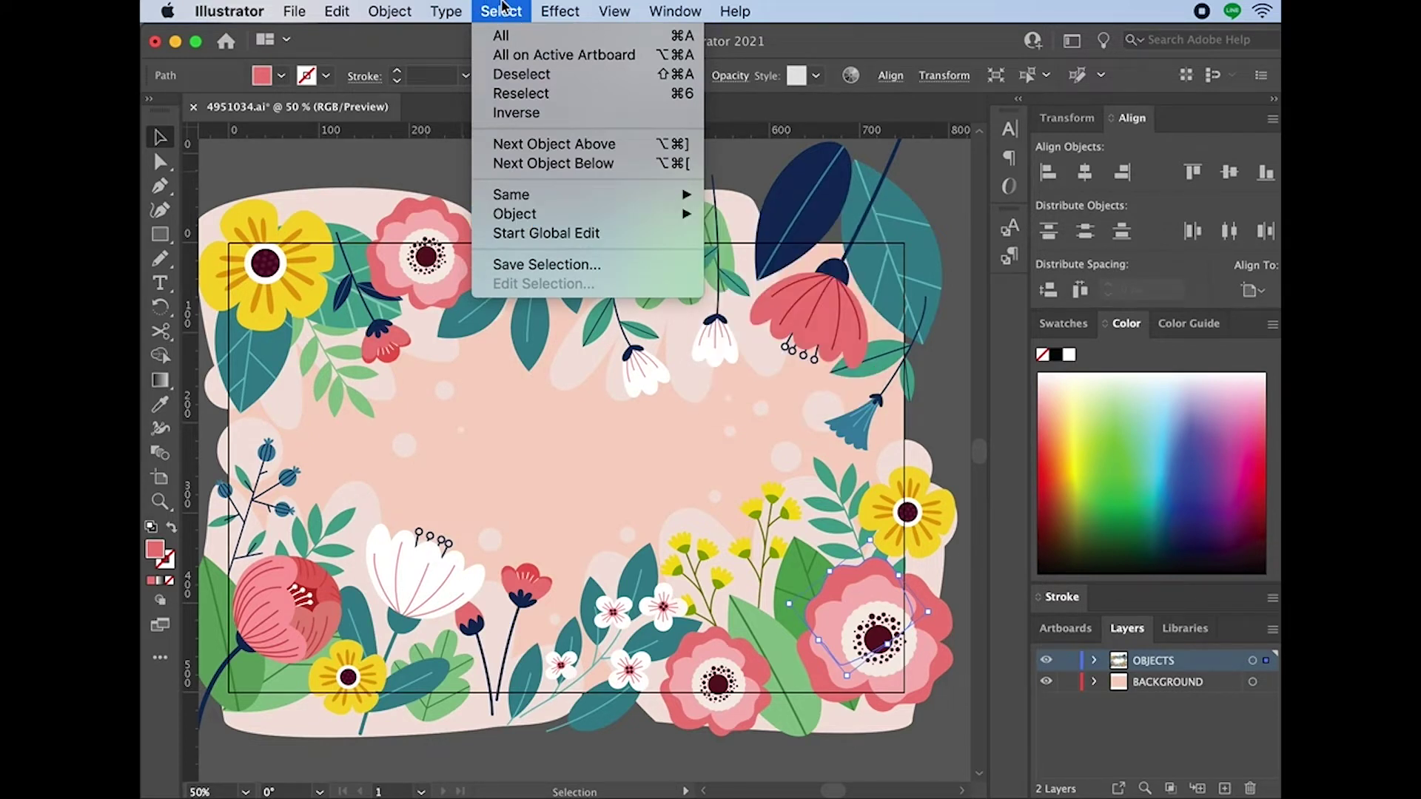
mouse_move(527, 194)
mouse_move(622, 198)
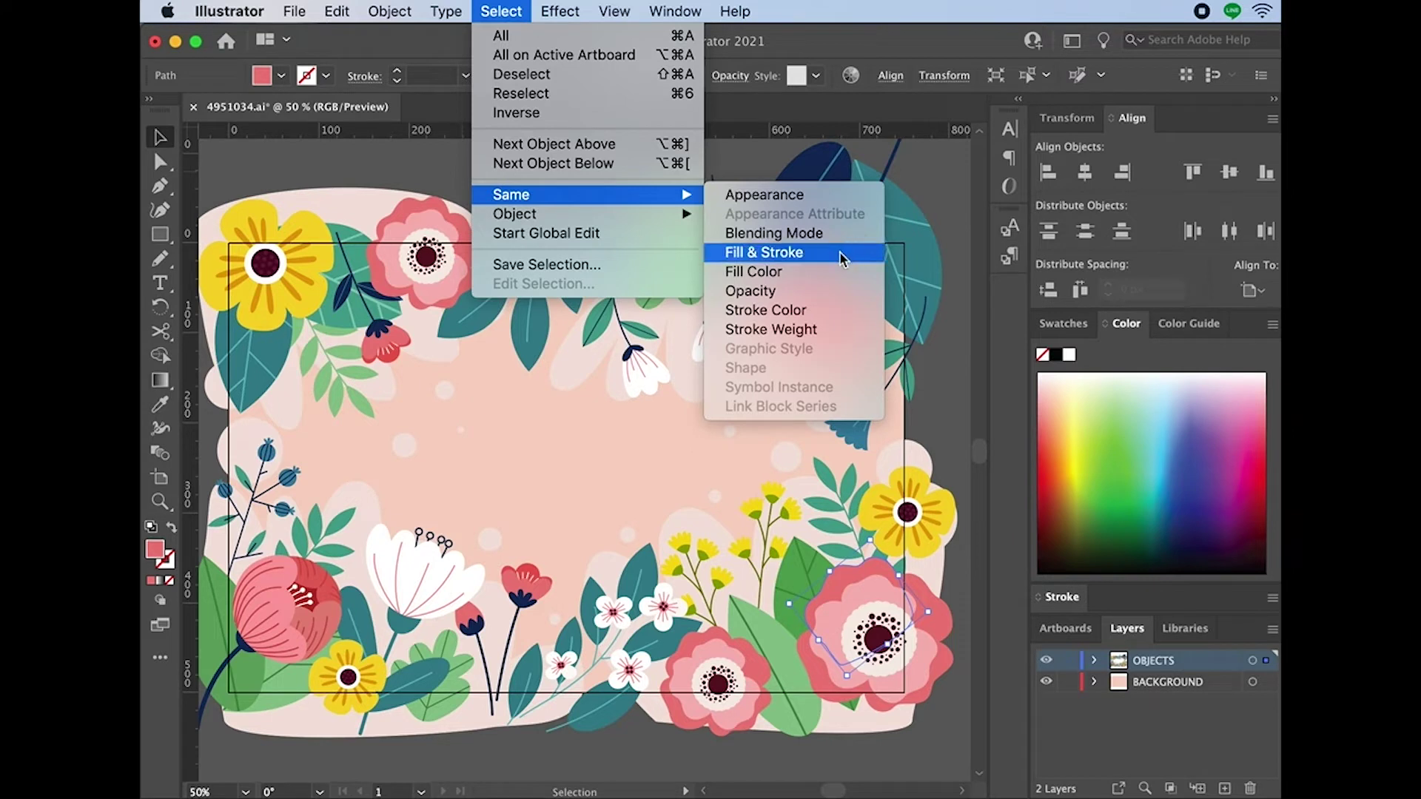
click(735, 272)
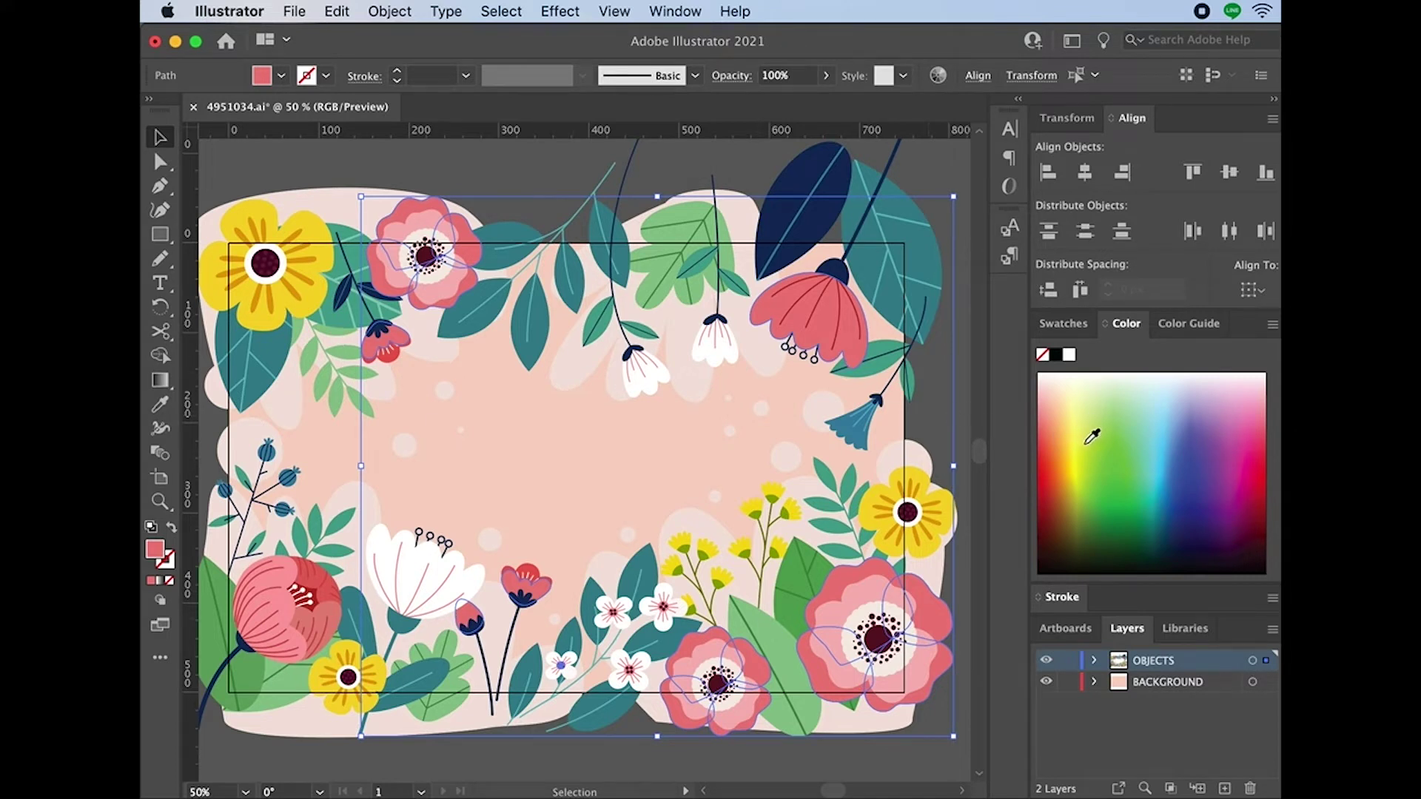
Recolor the selected coral petals purple from the color spectrum and deselect them.
click(1177, 326)
click(1132, 326)
click(1105, 329)
click(1106, 329)
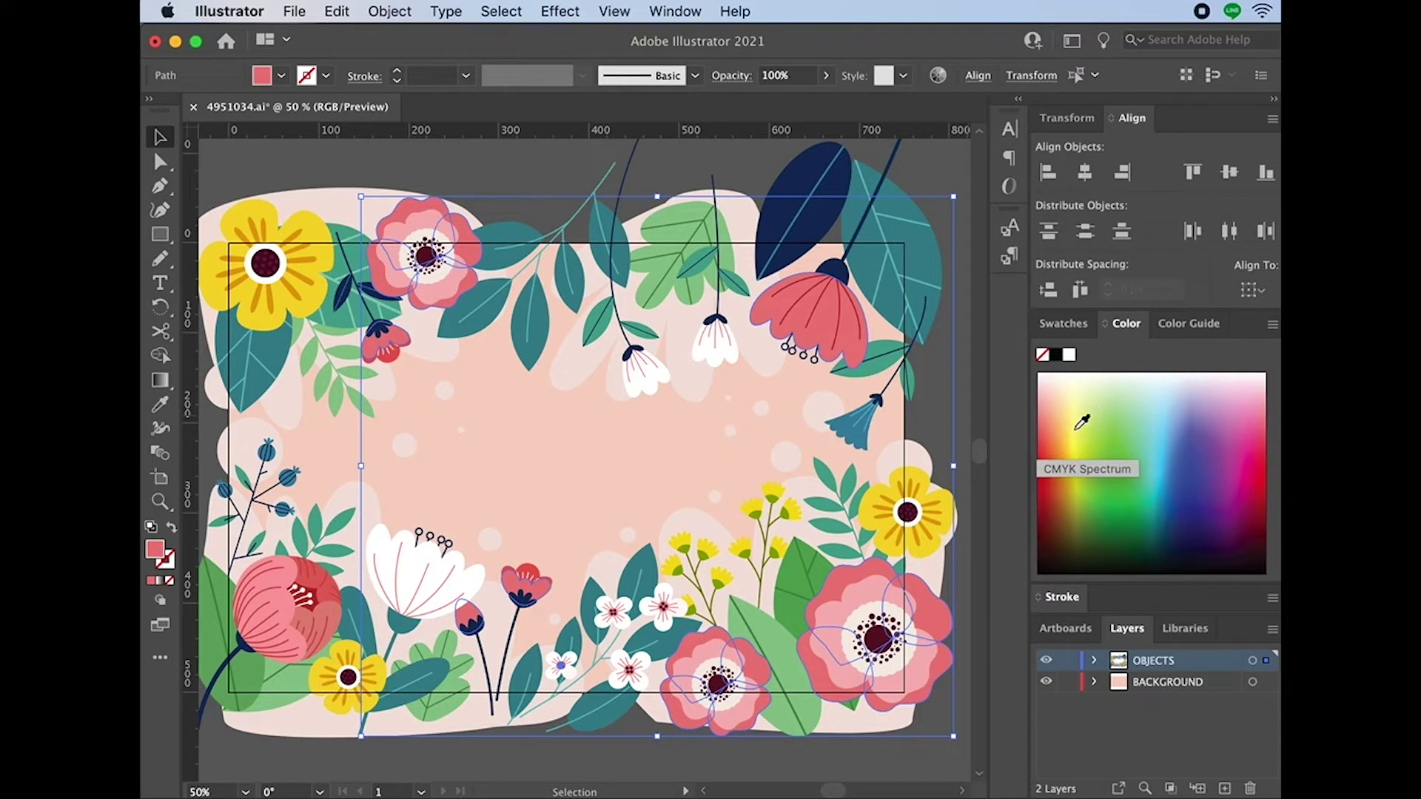
click(1152, 423)
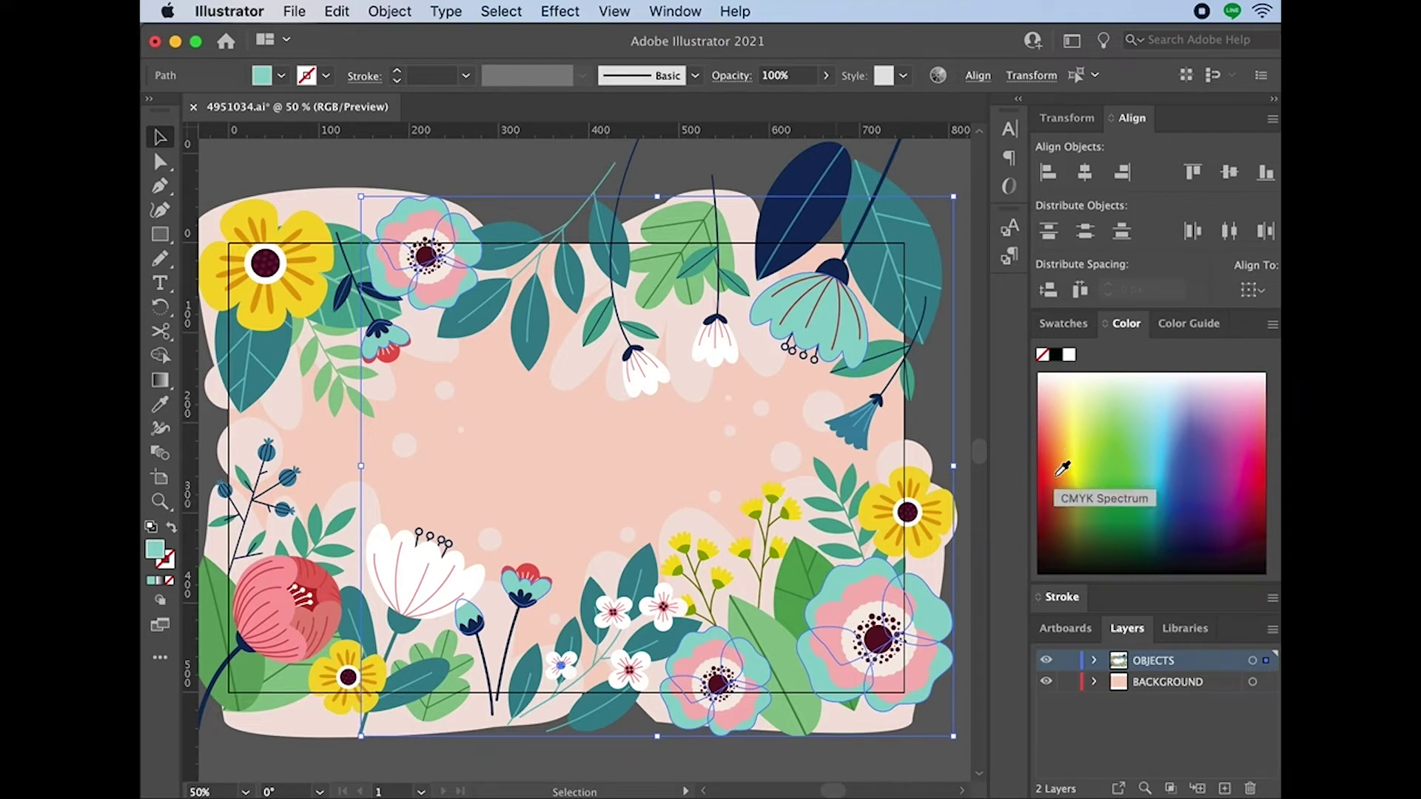
click(1184, 468)
click(1201, 446)
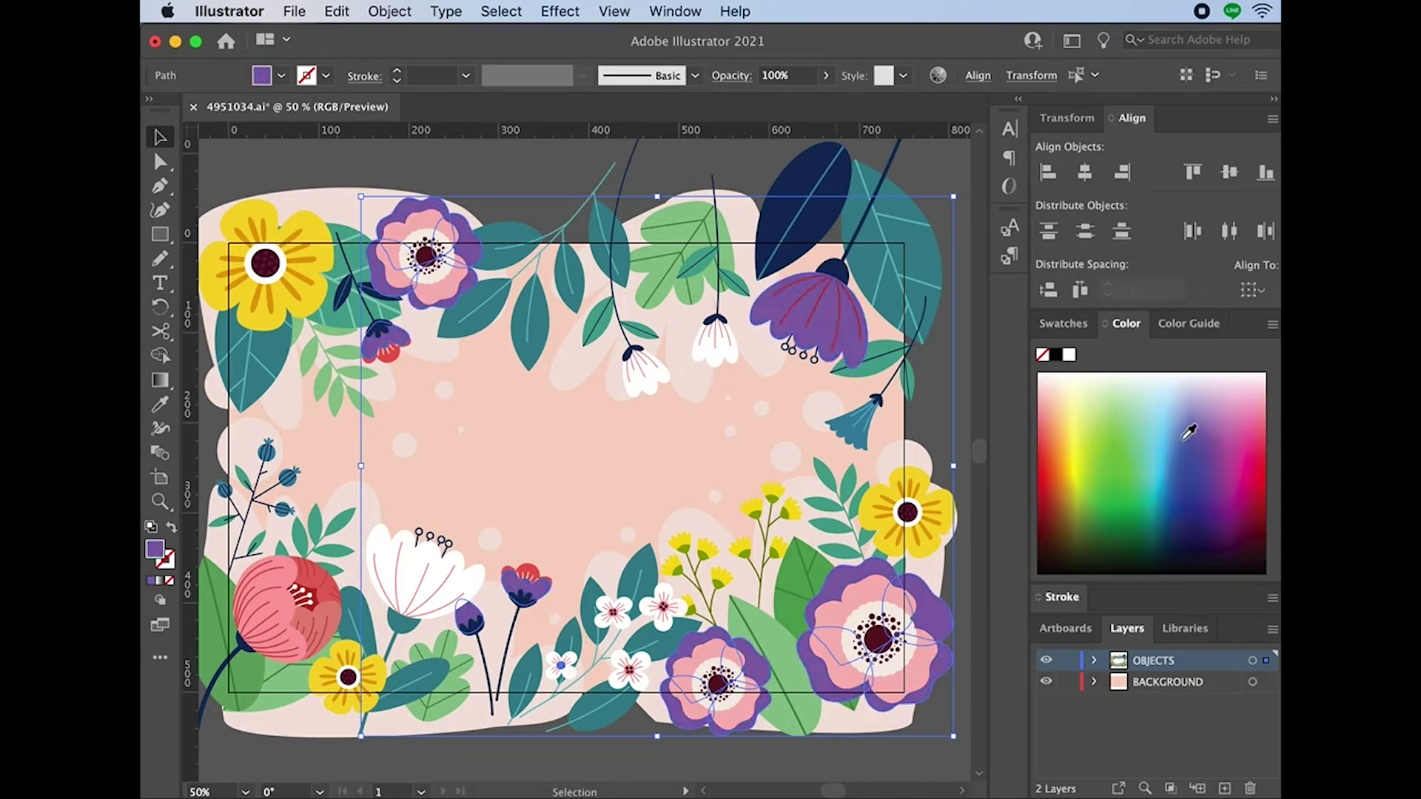
click(545, 169)
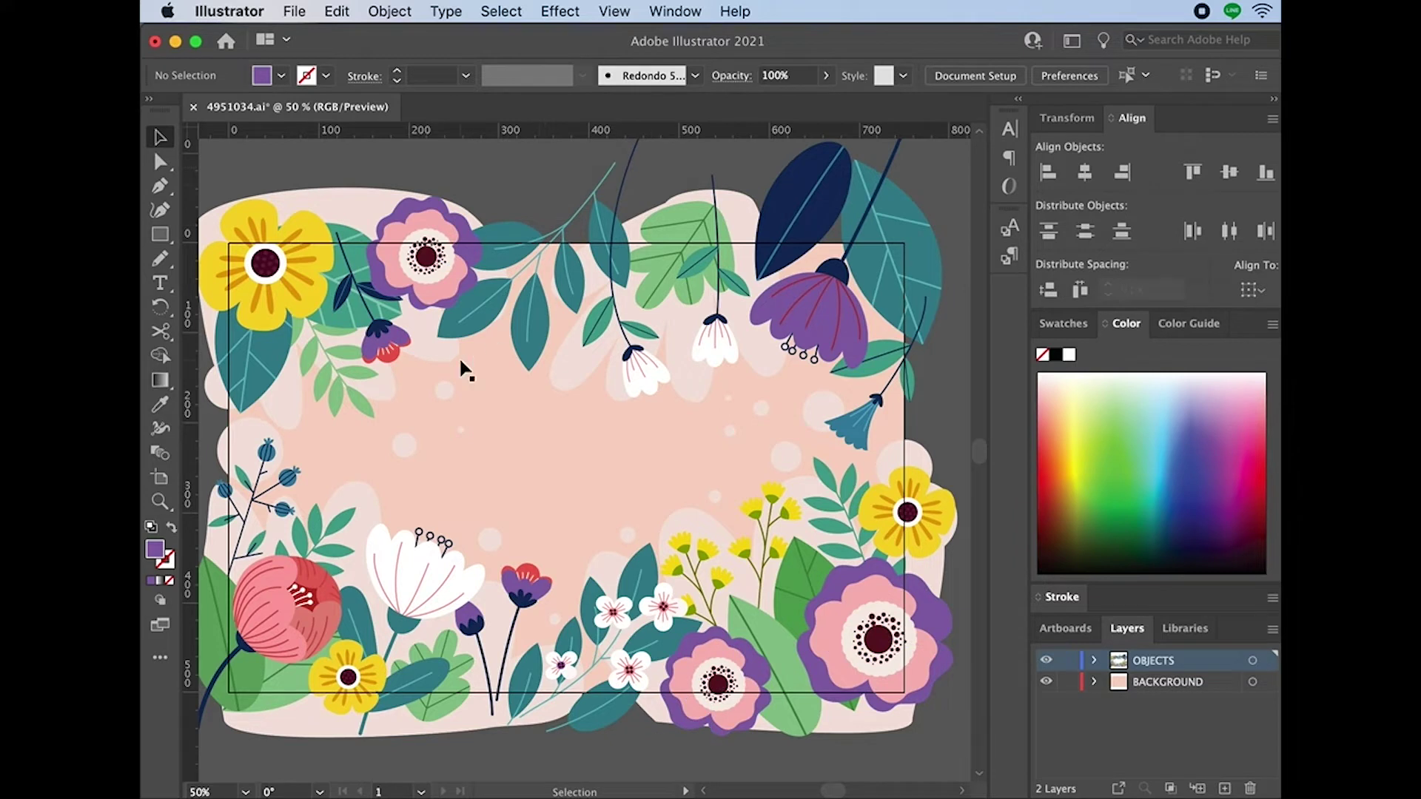
Select all objects sharing the large yellow flowers' fill color and recolor them red-orange.
click(311, 302)
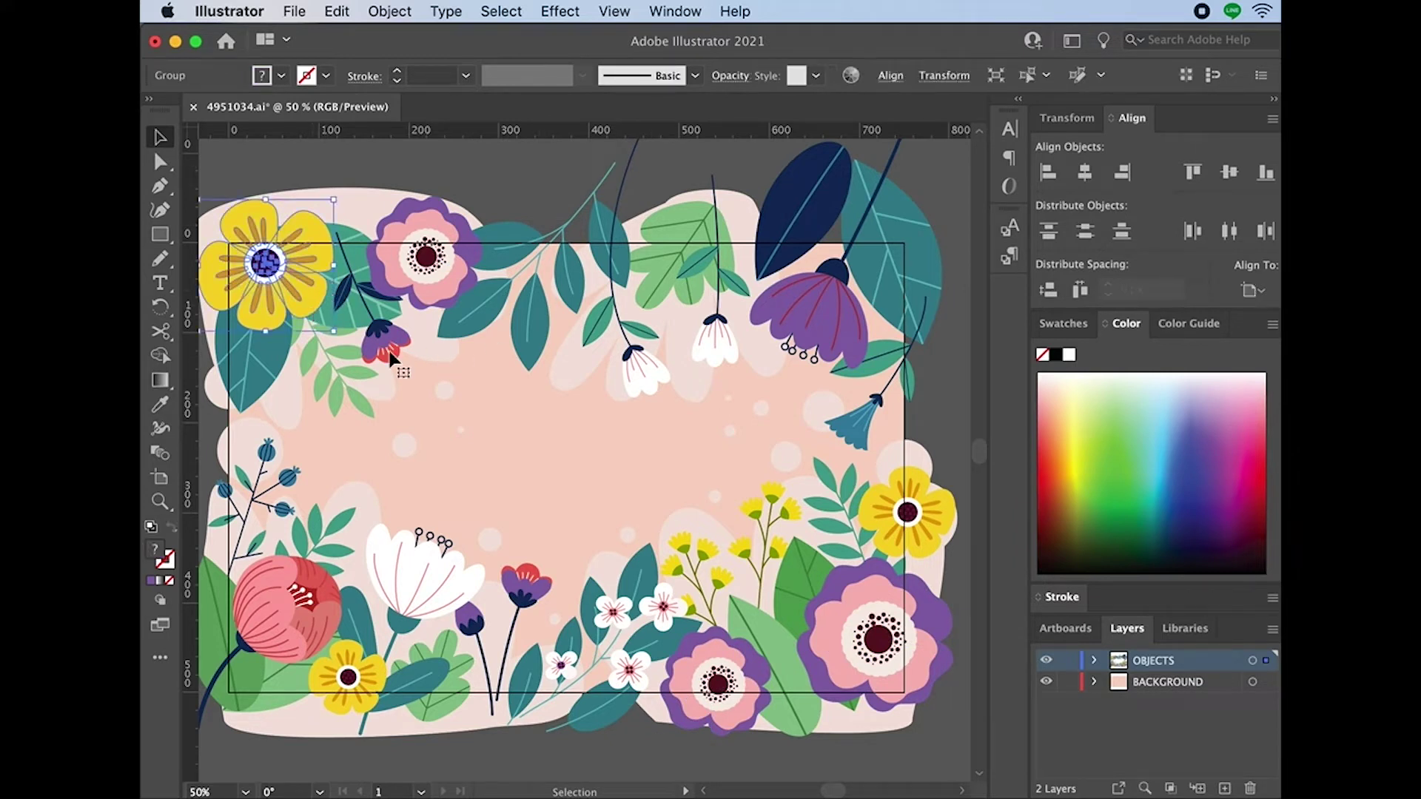
click(897, 481)
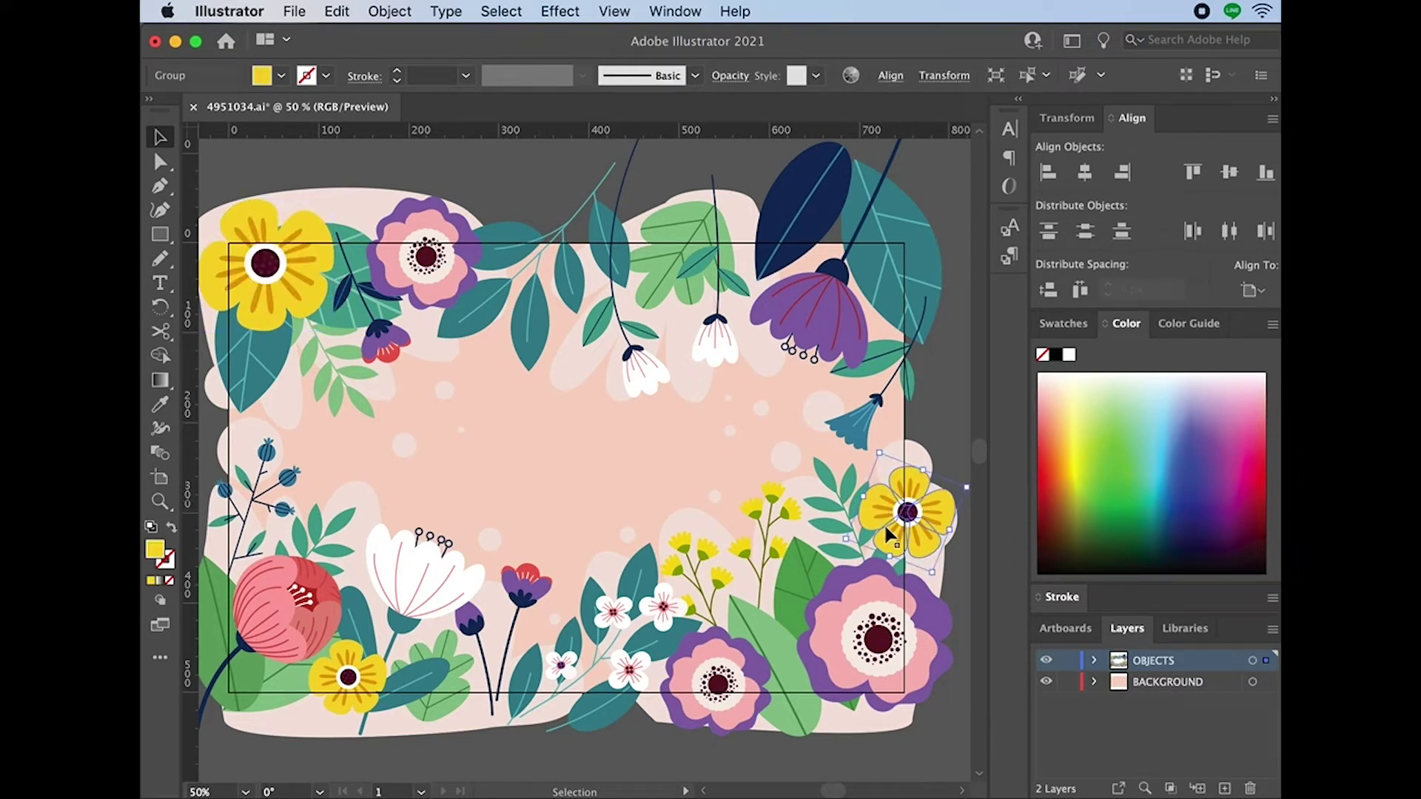
click(448, 10)
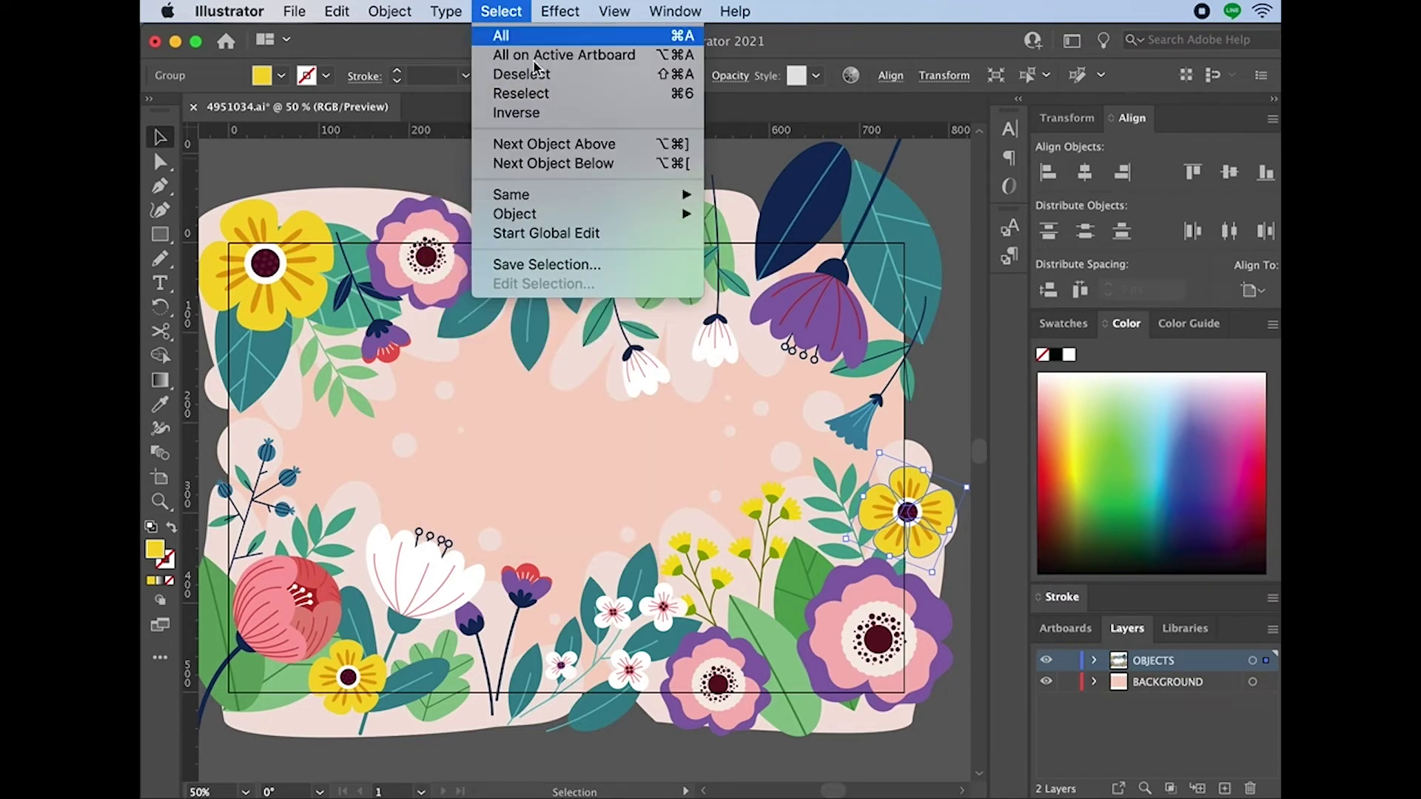
mouse_move(592, 195)
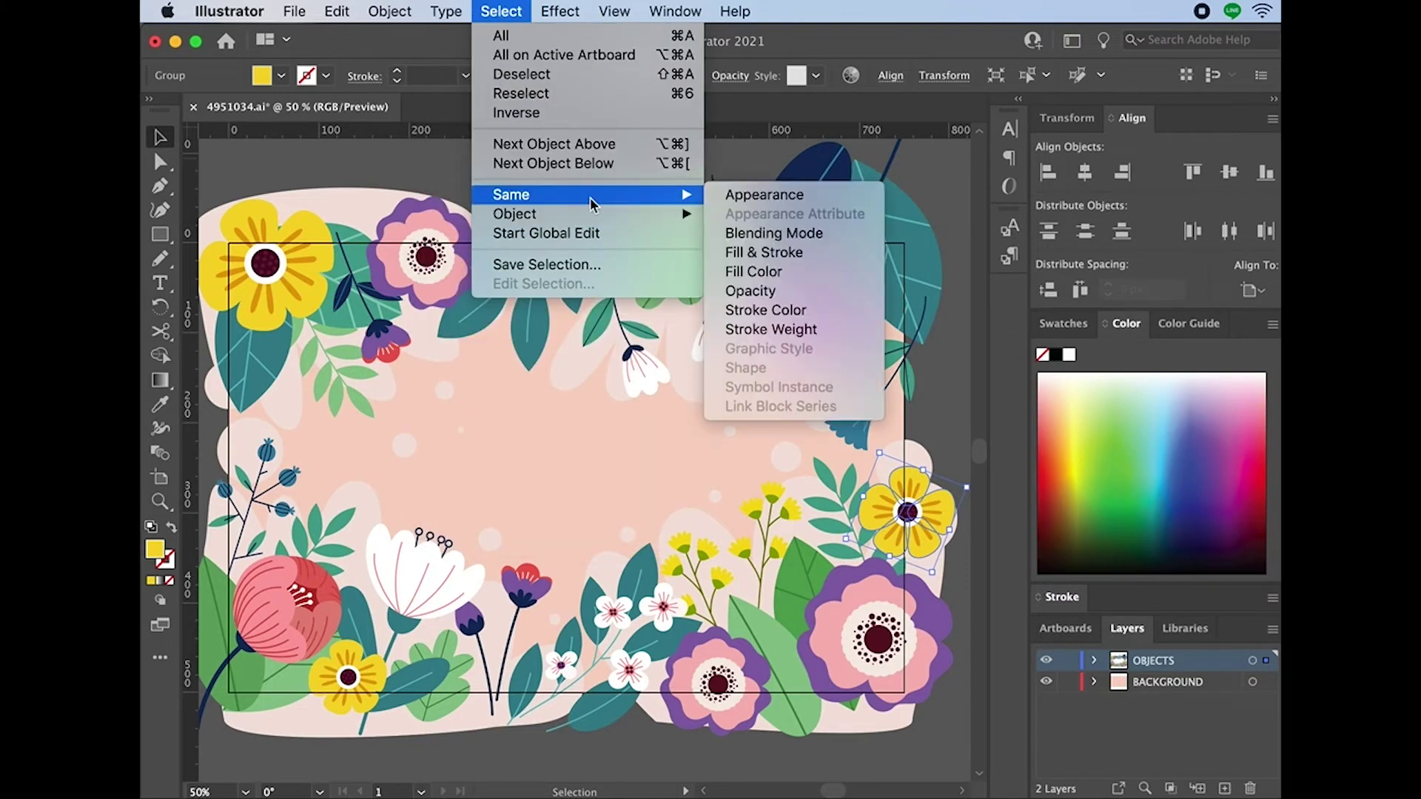
click(781, 272)
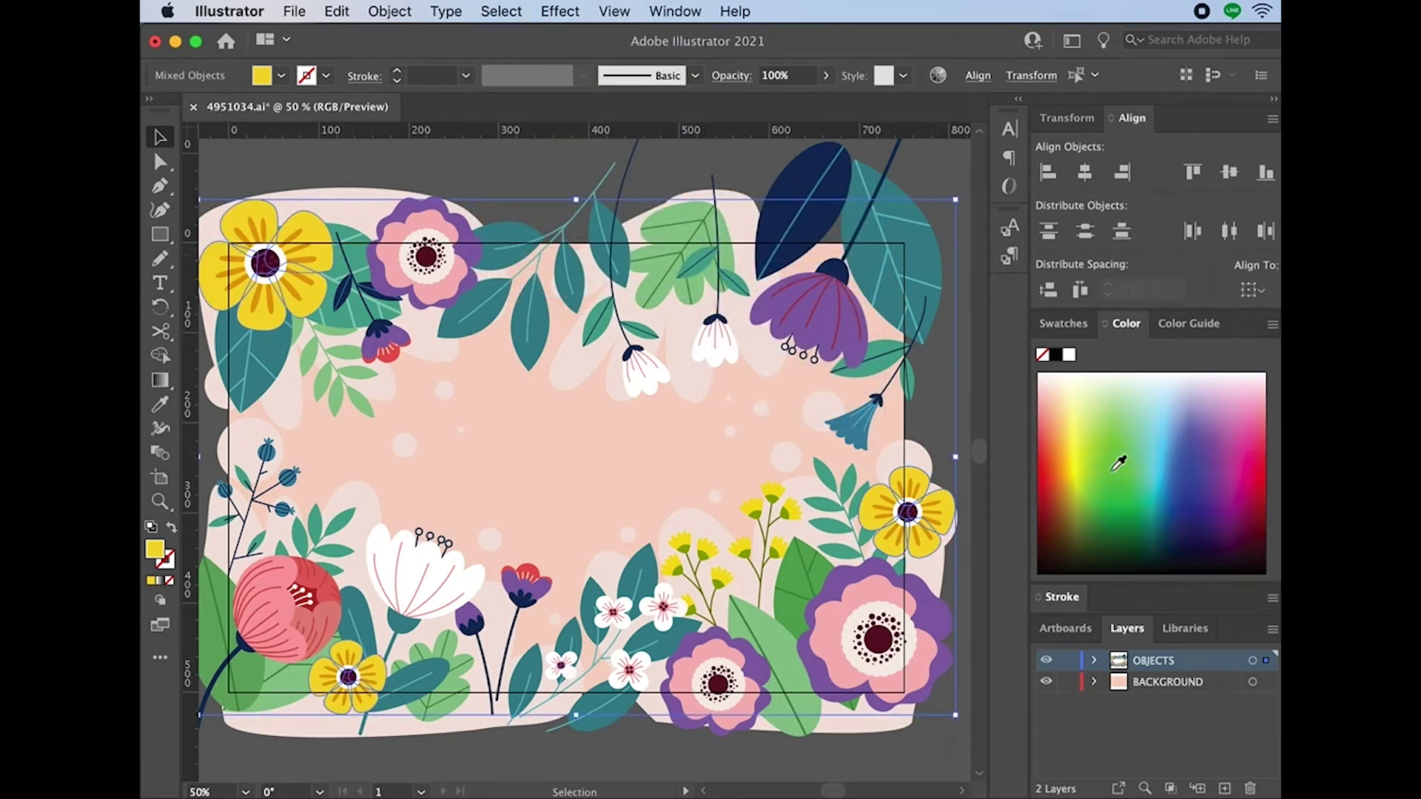
click(1059, 469)
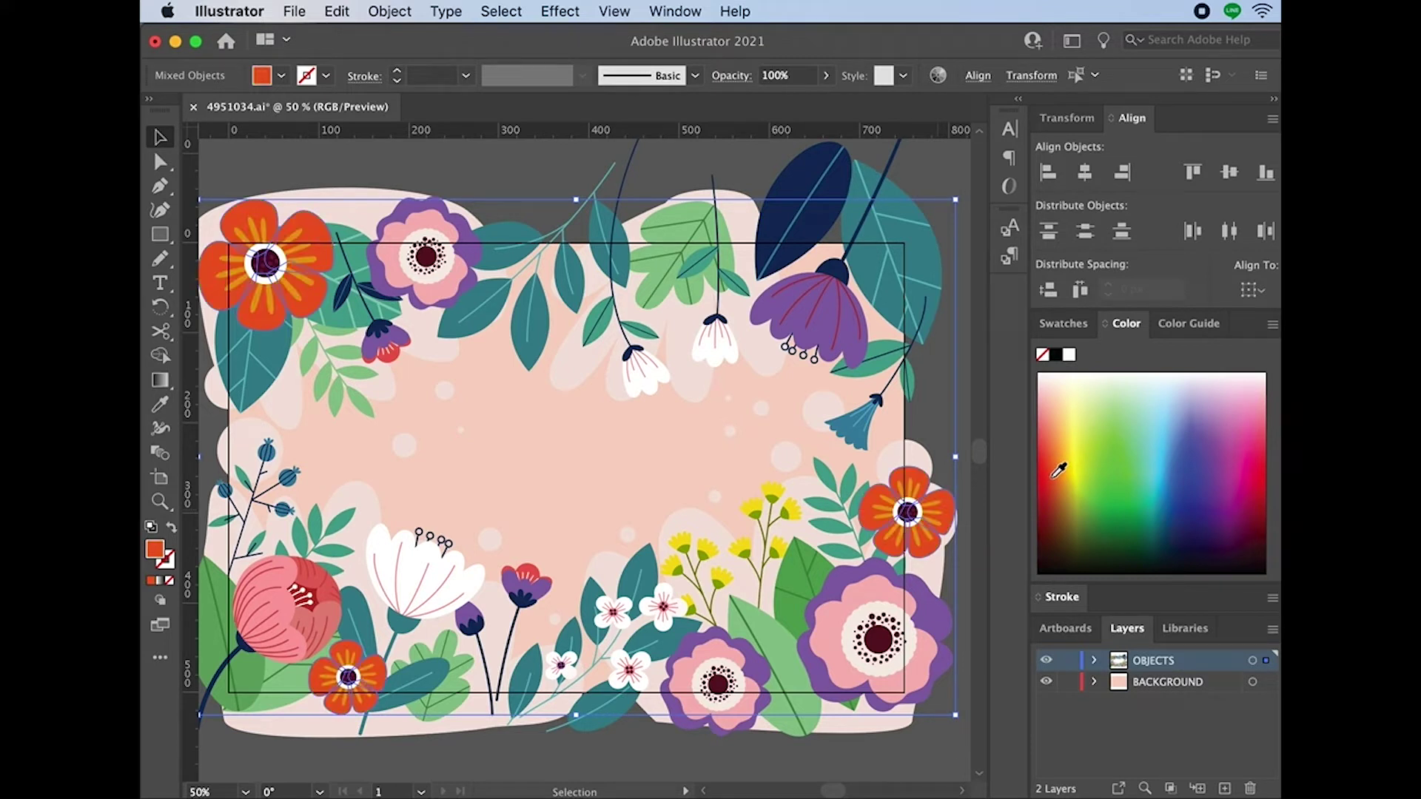
click(792, 507)
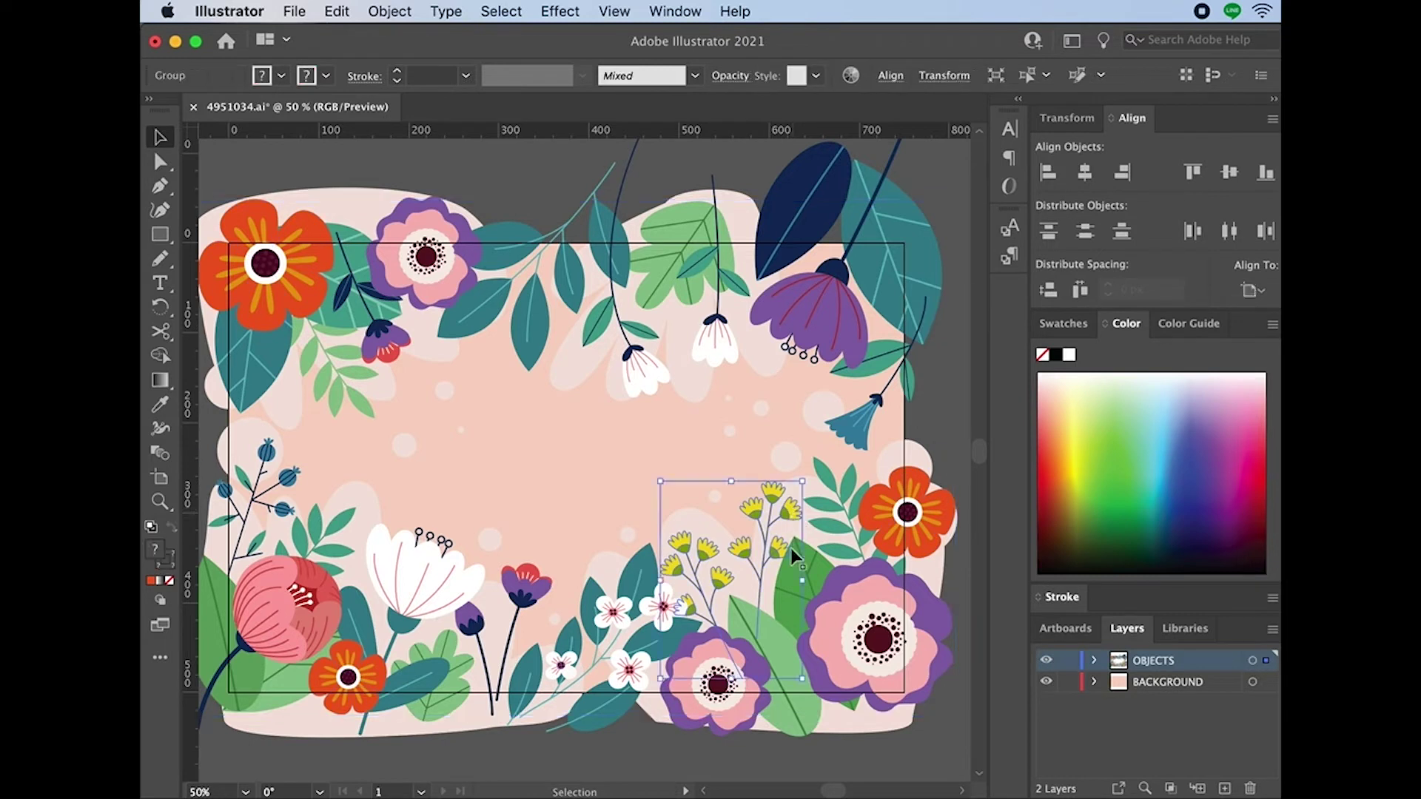
click(881, 695)
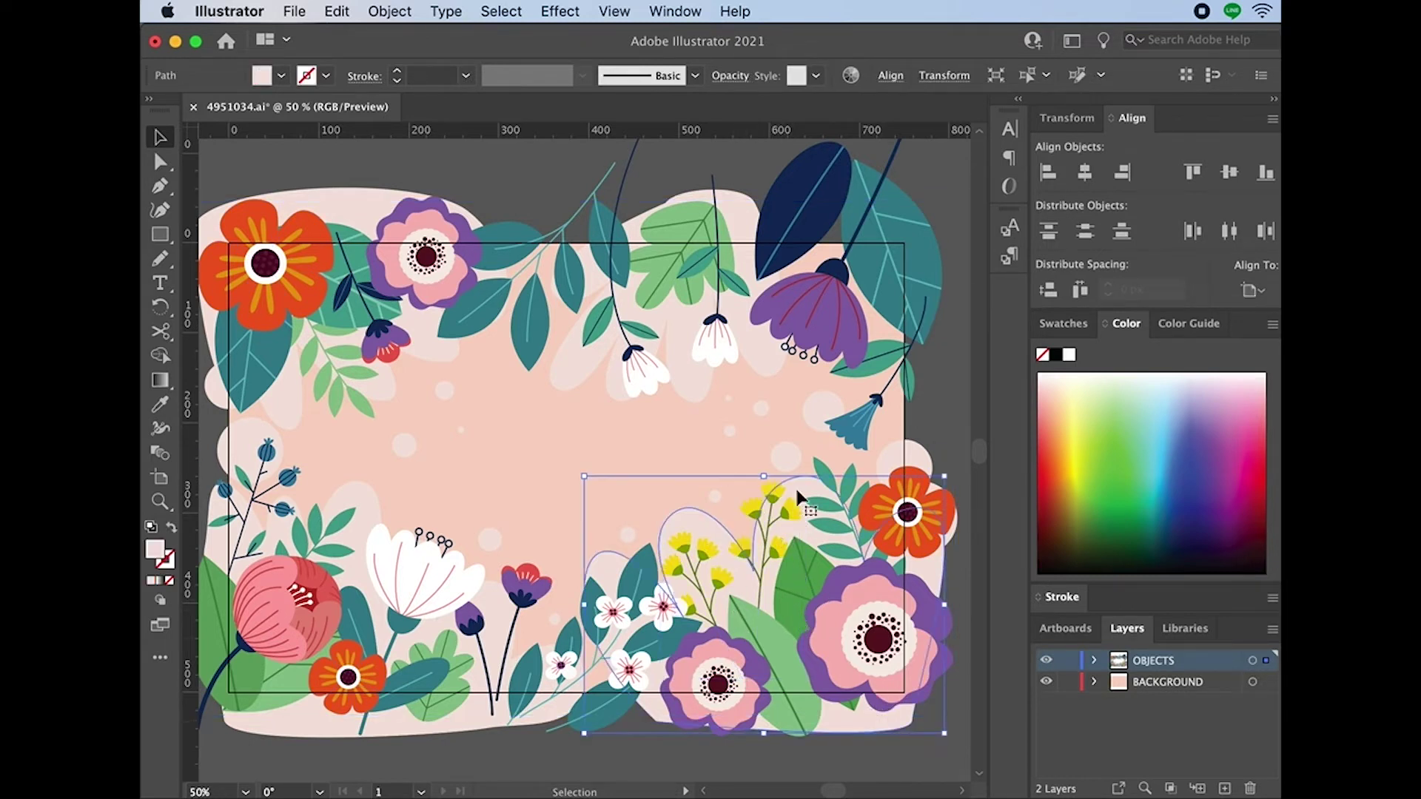
click(672, 412)
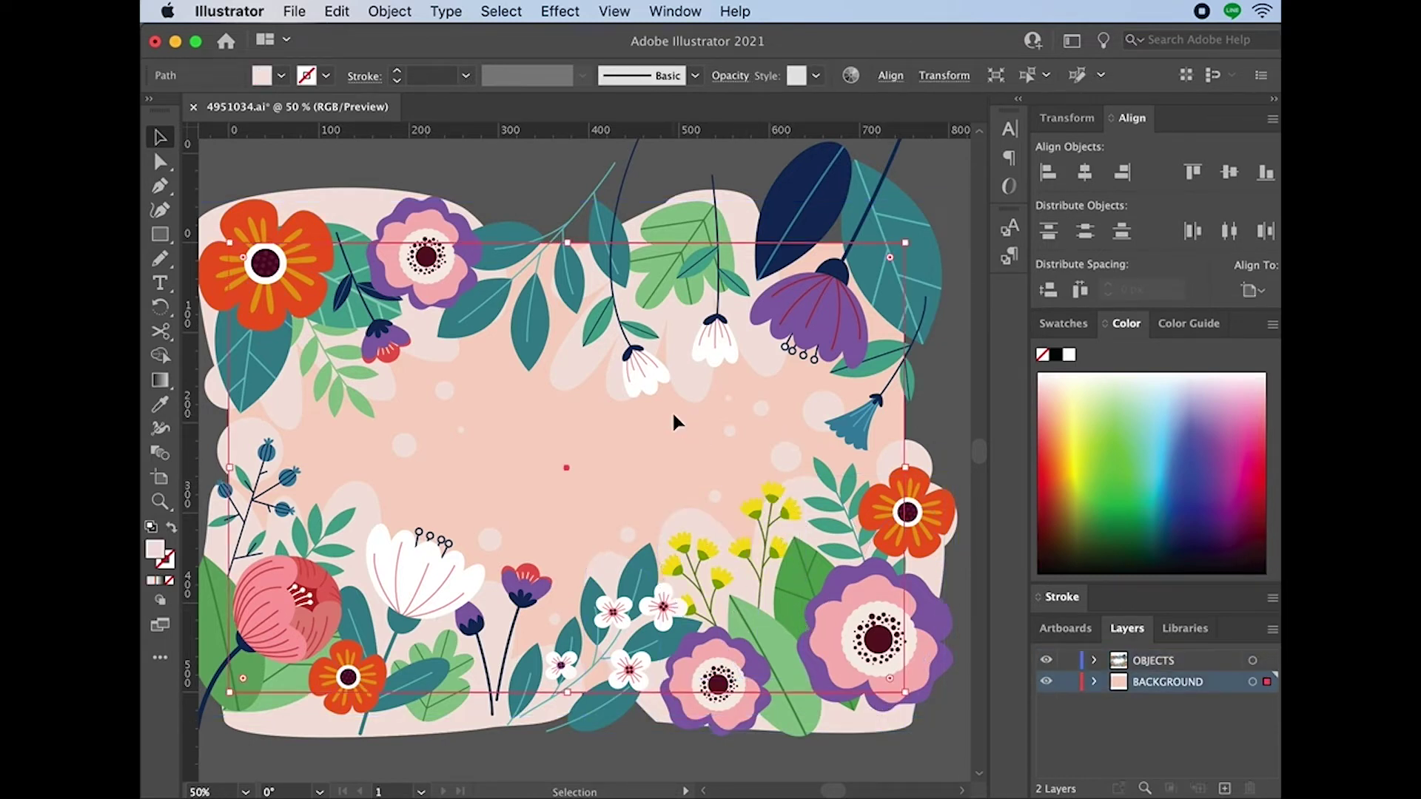
Select all objects with the pale pink backdrop shapes' fill color, recolor them light blue, and deselect them.
click(423, 355)
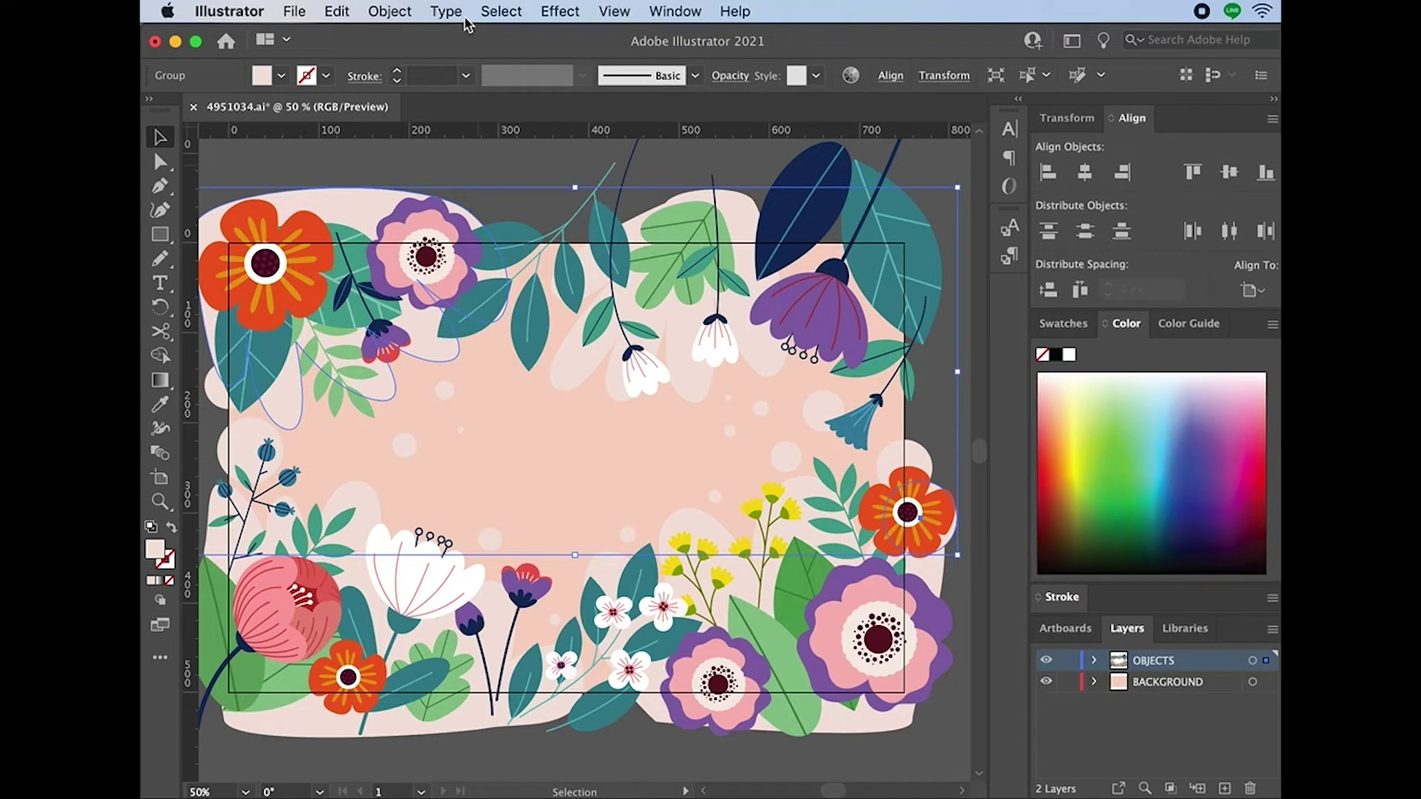
click(501, 11)
mouse_move(552, 214)
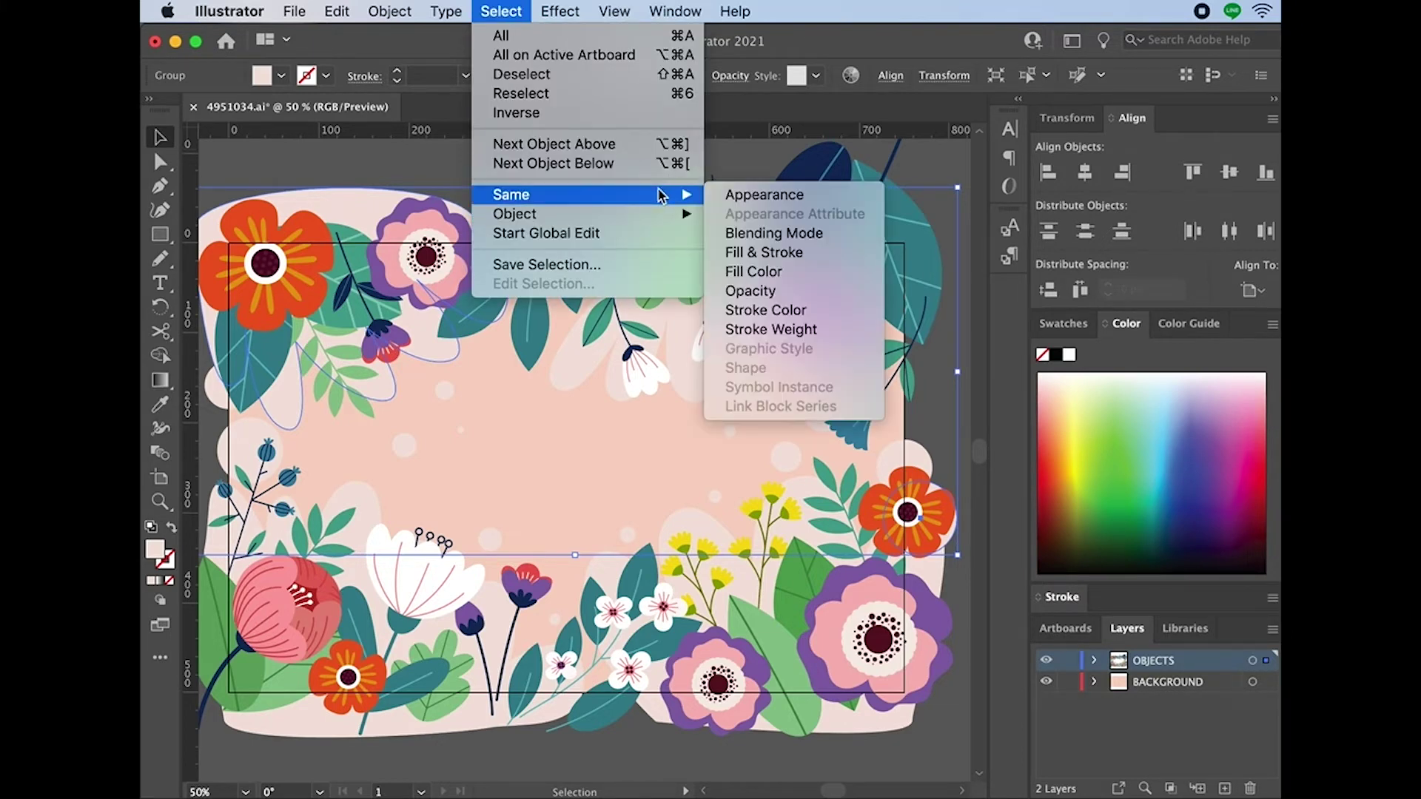
click(794, 275)
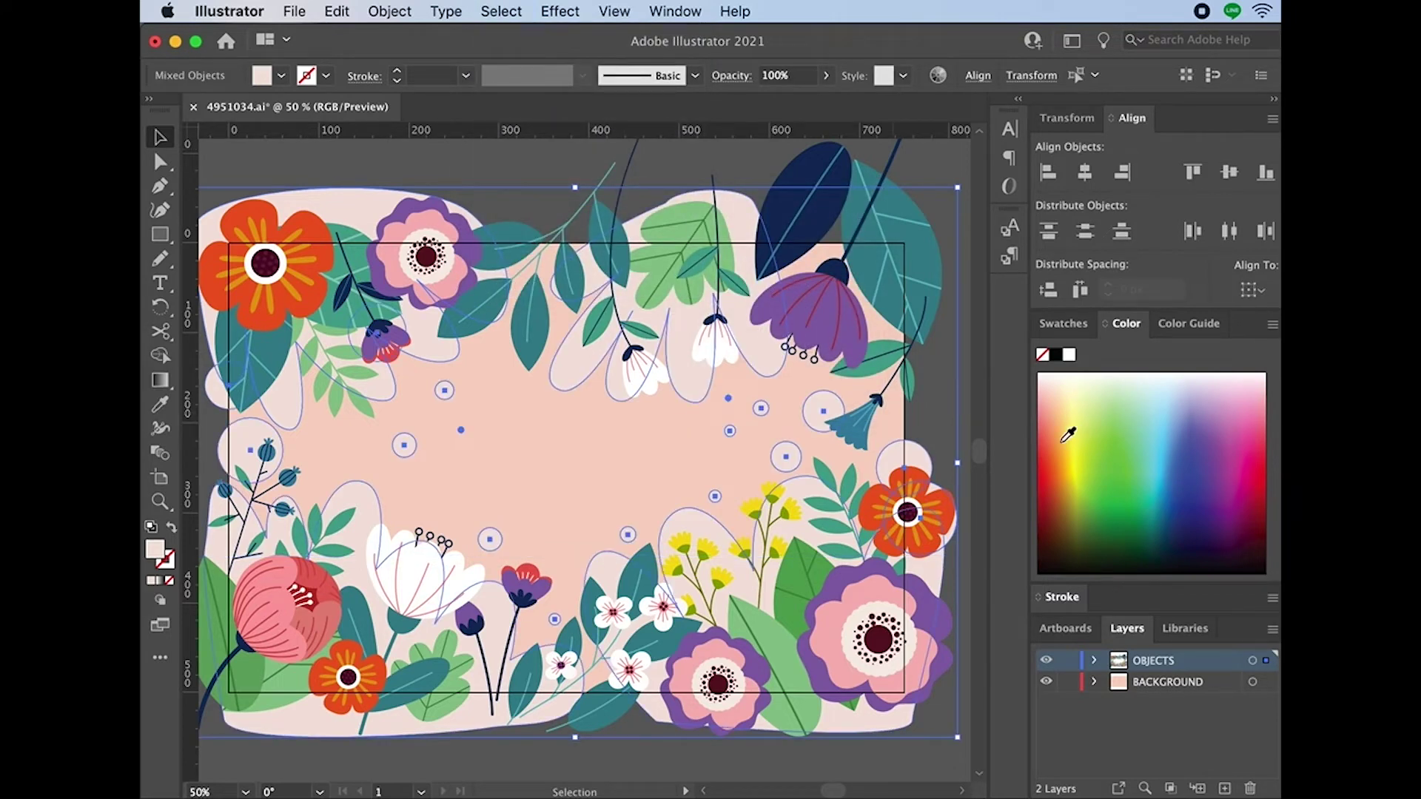
click(1161, 390)
click(934, 385)
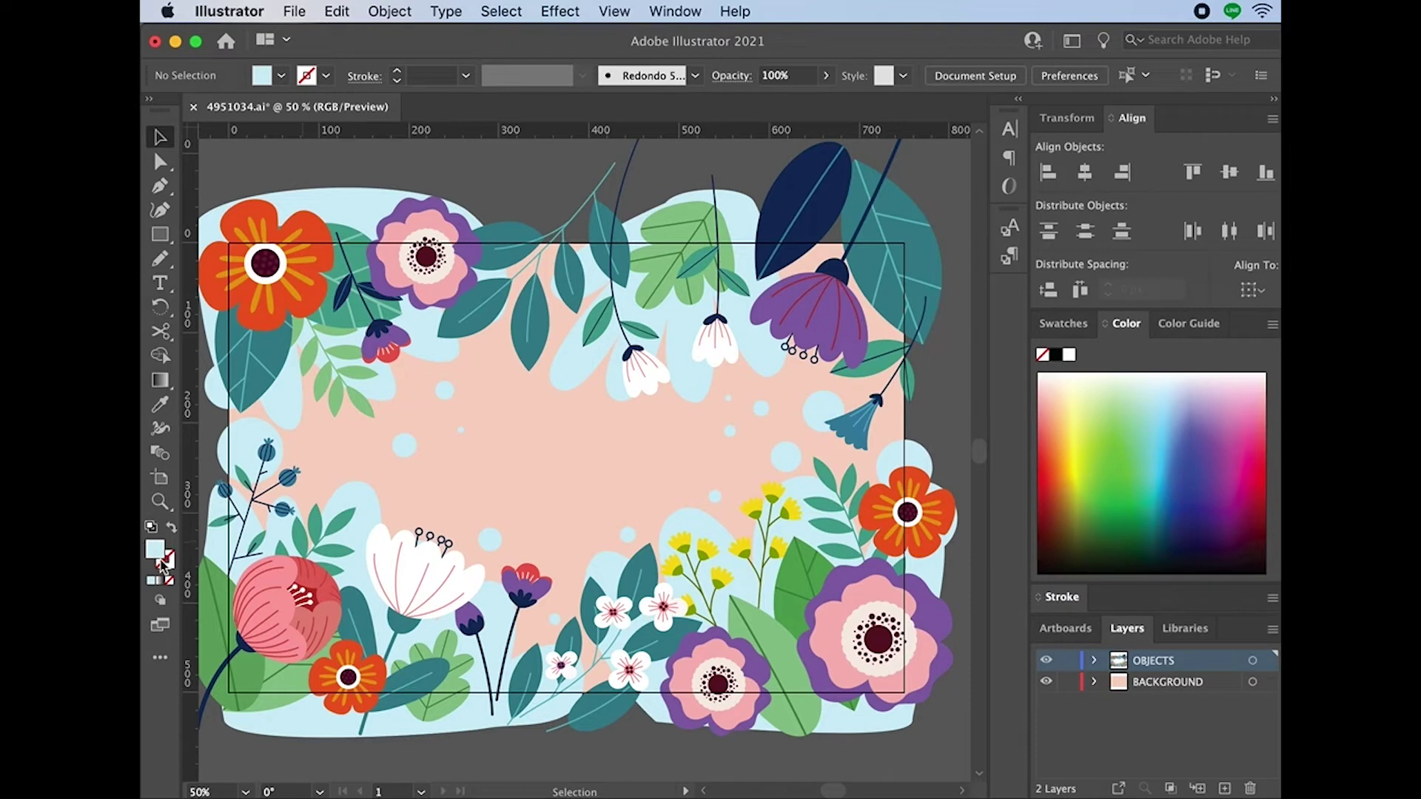
click(595, 655)
double_click(597, 654)
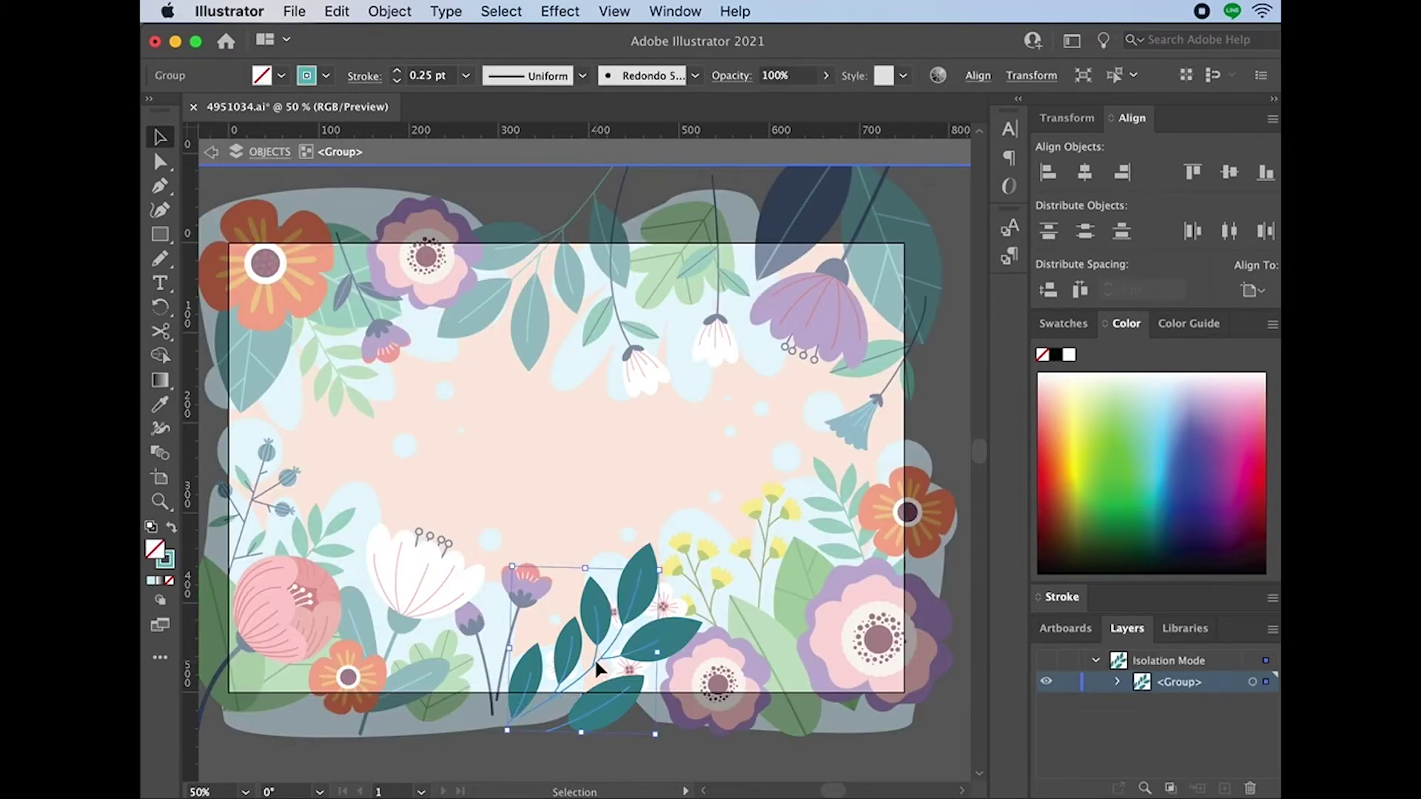
click(578, 742)
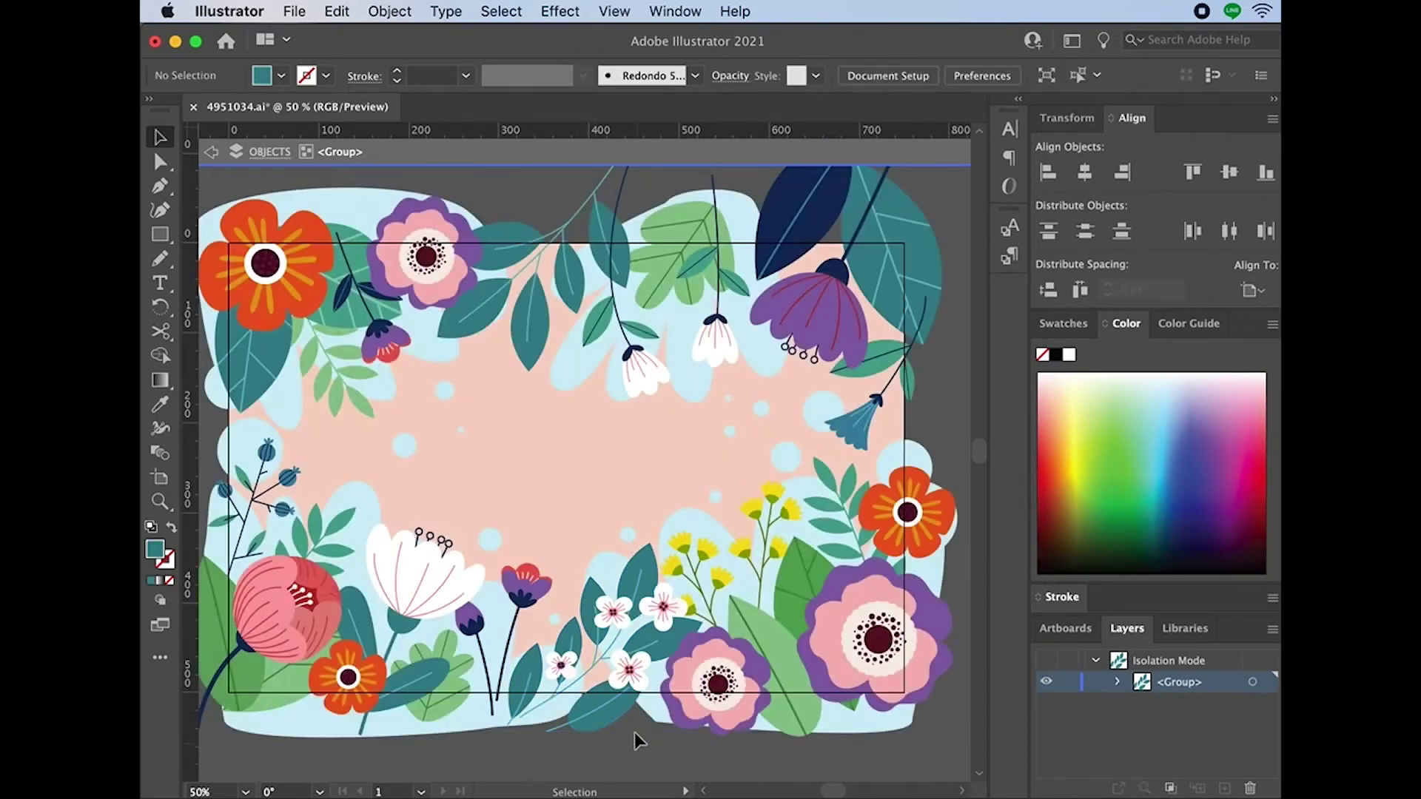
double_click(634, 732)
Ungroup the teal branch cluster with the small white flowers and select its thin light teal line work.
right_click(605, 633)
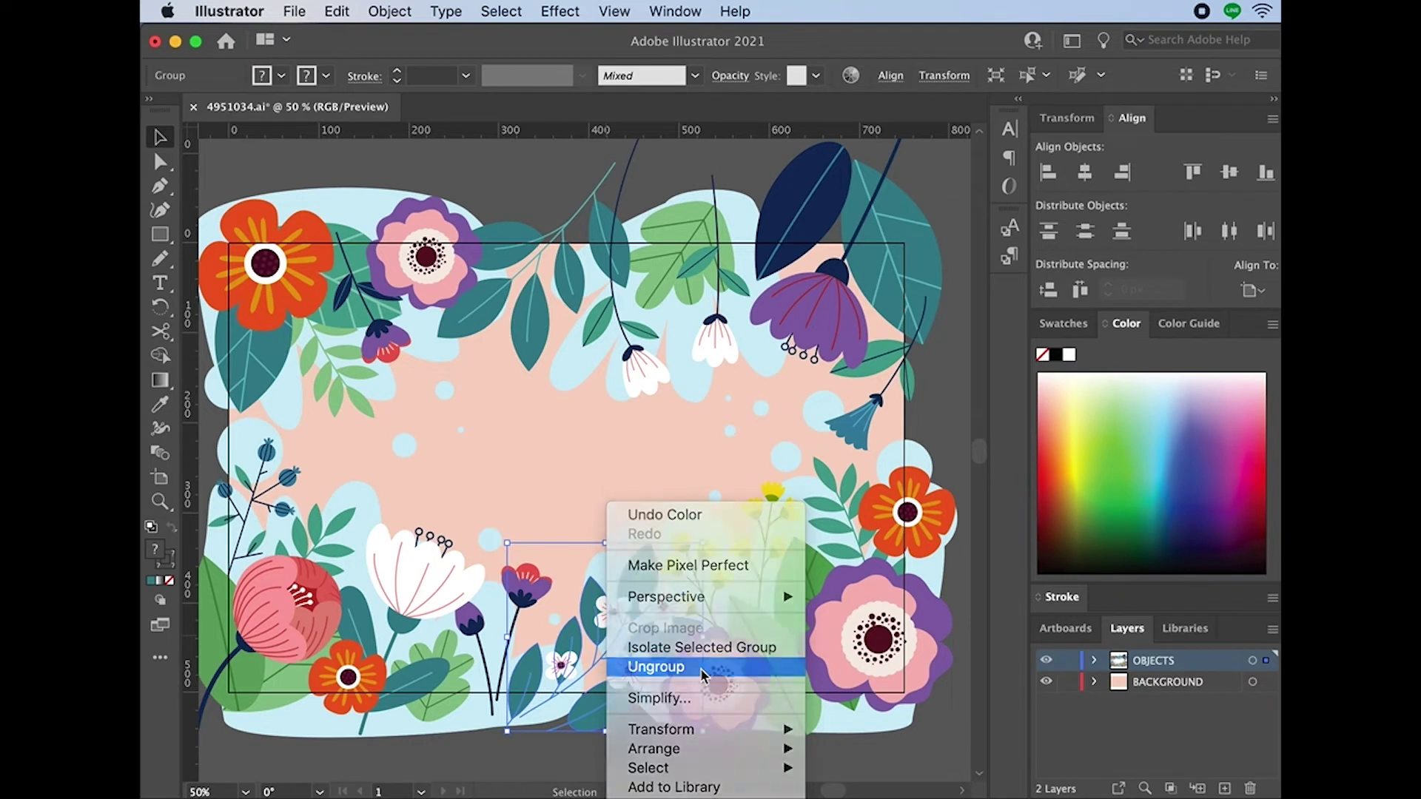
click(656, 666)
click(654, 757)
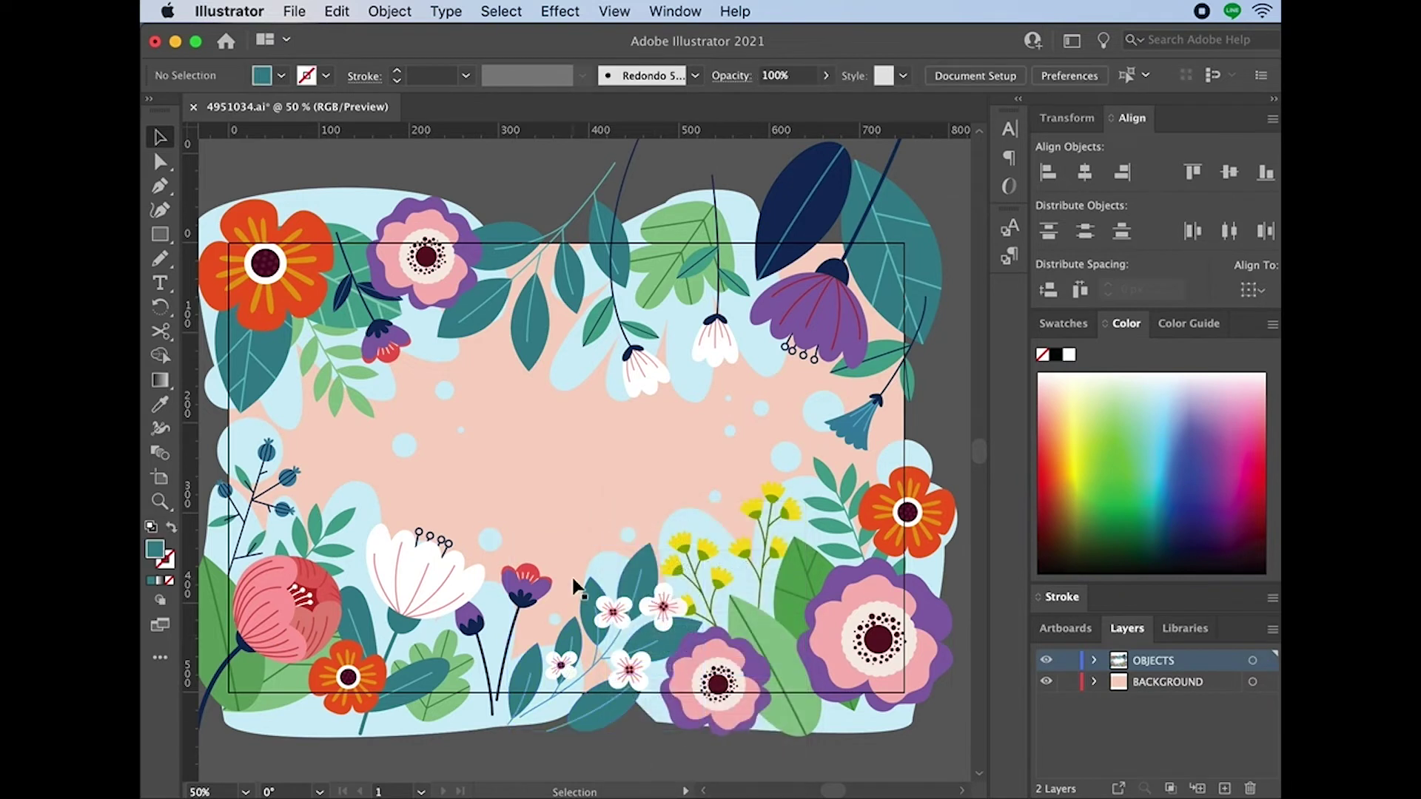
click(601, 670)
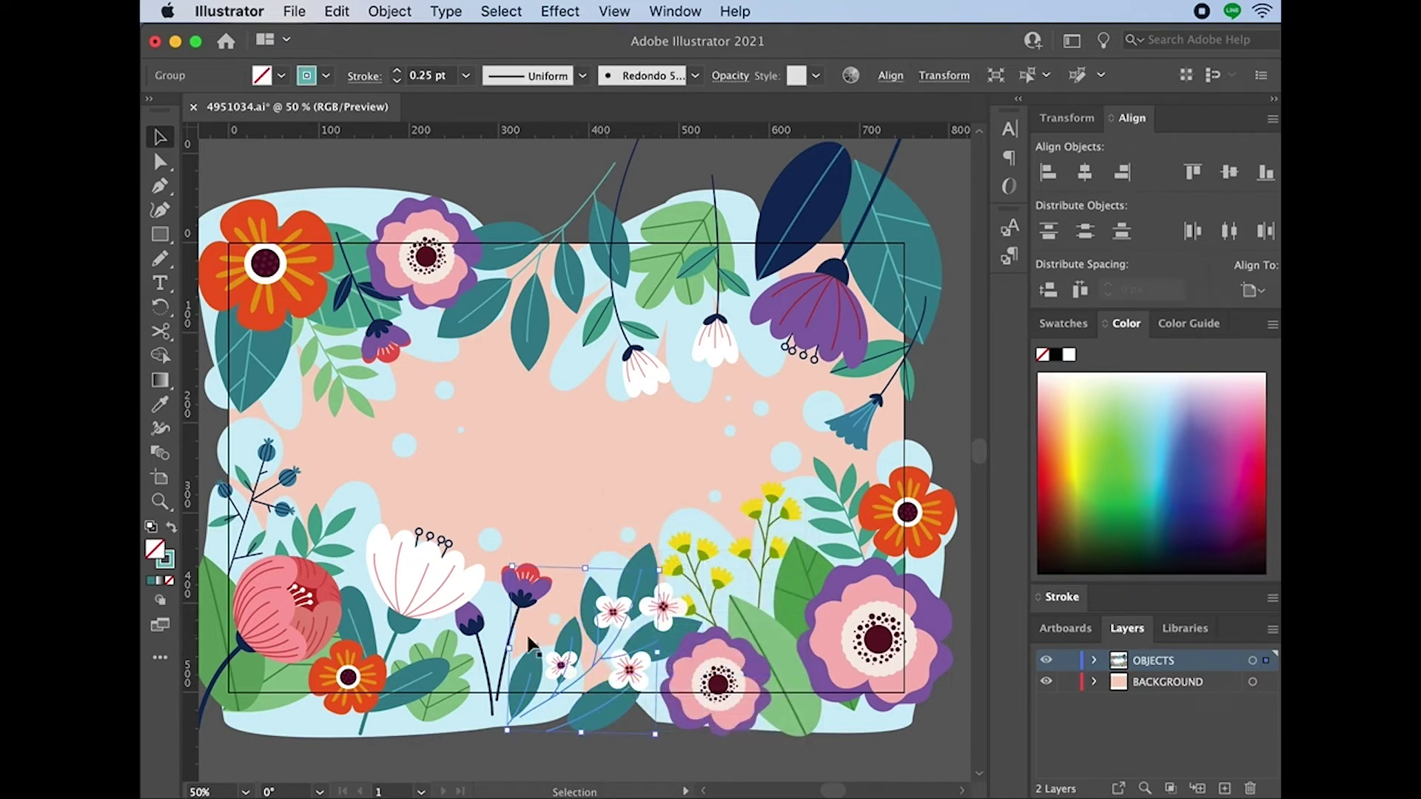
Extend the selection from the branch's light teal lines to all objects with the same stroke color.
click(170, 556)
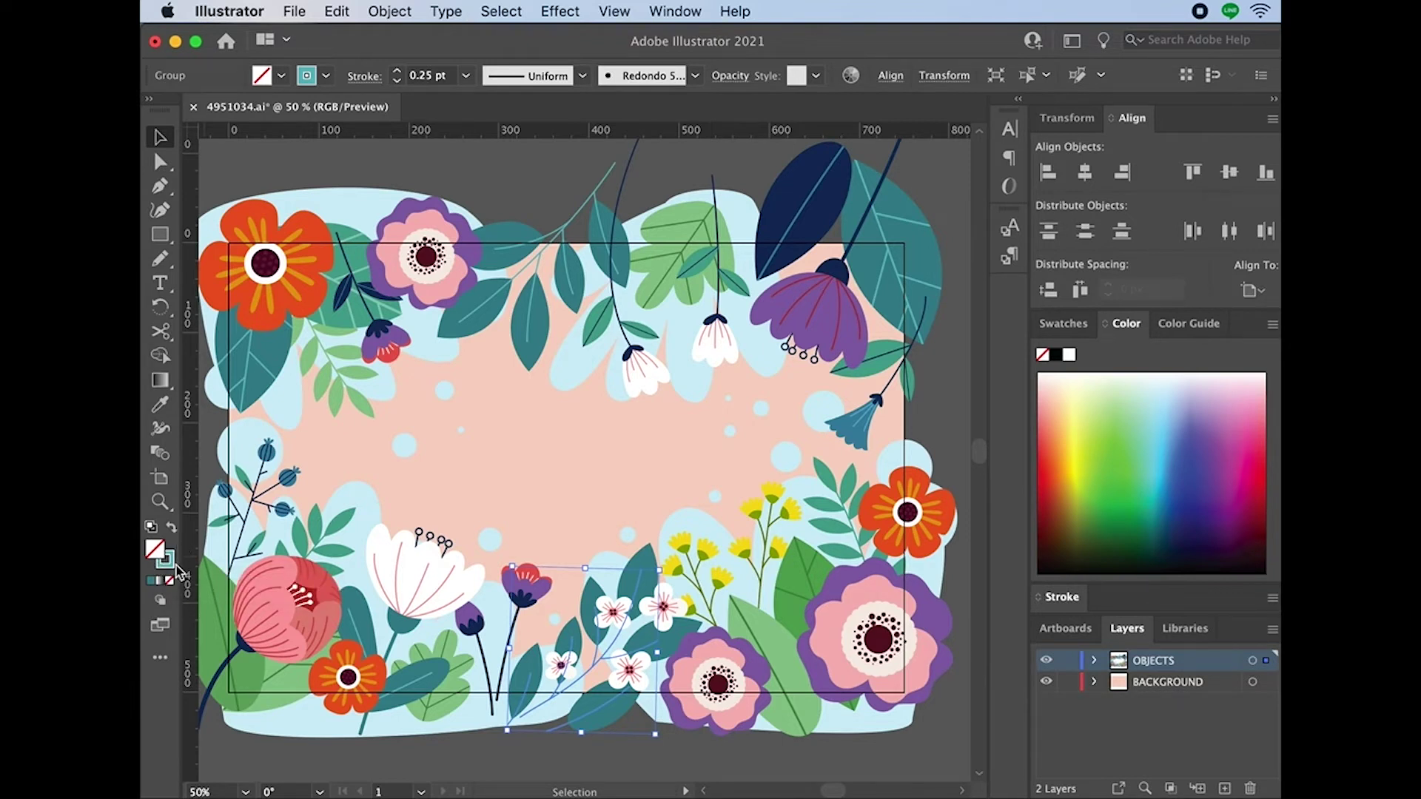
click(293, 531)
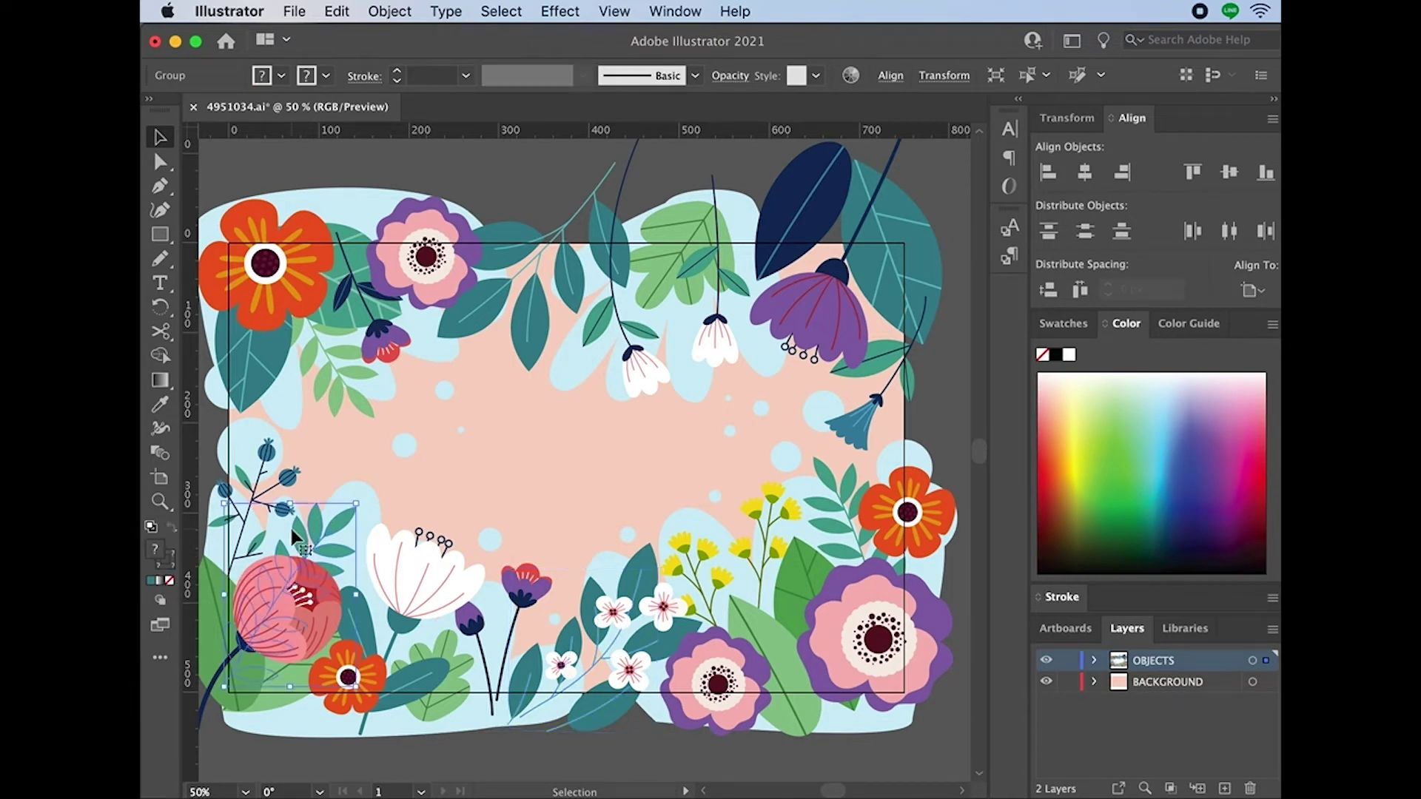
click(600, 669)
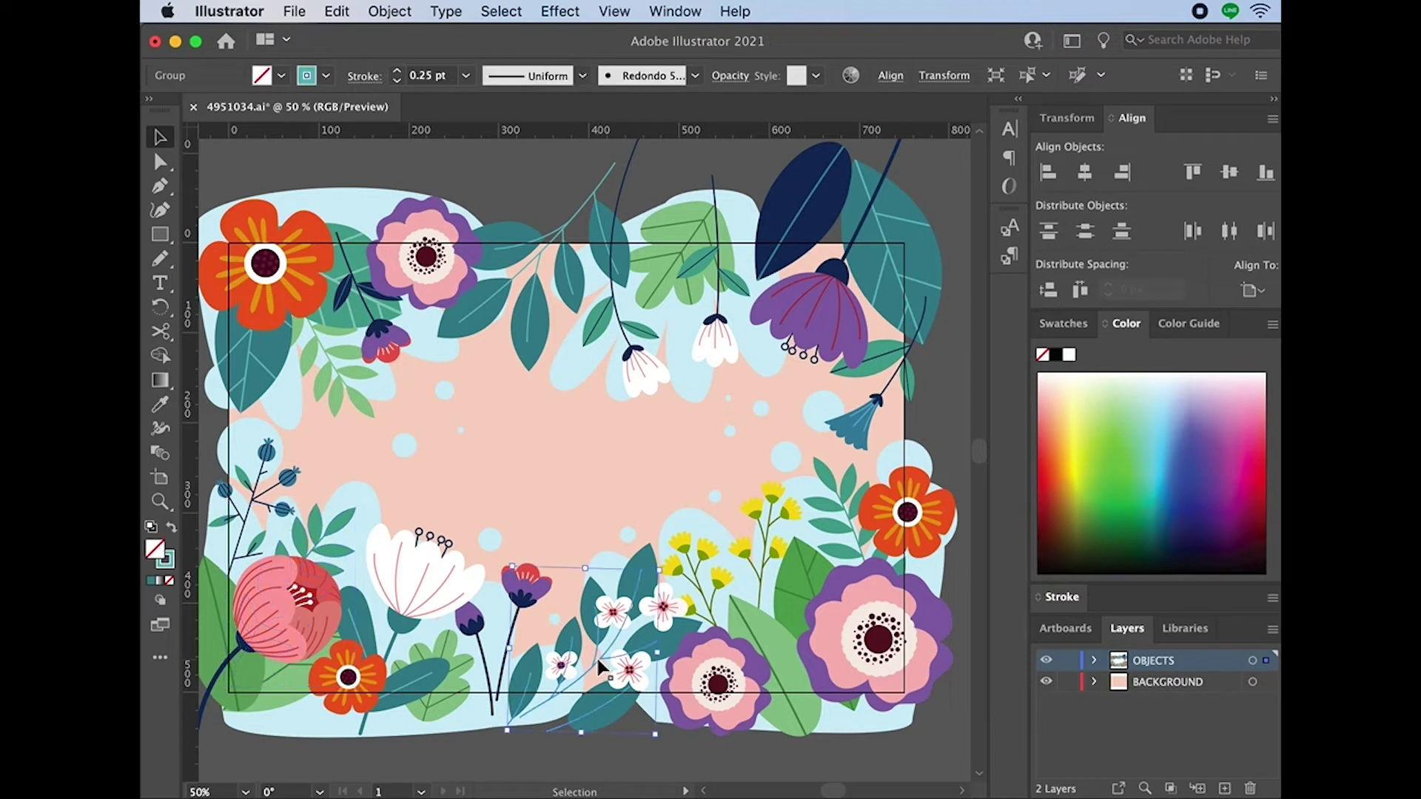
click(489, 9)
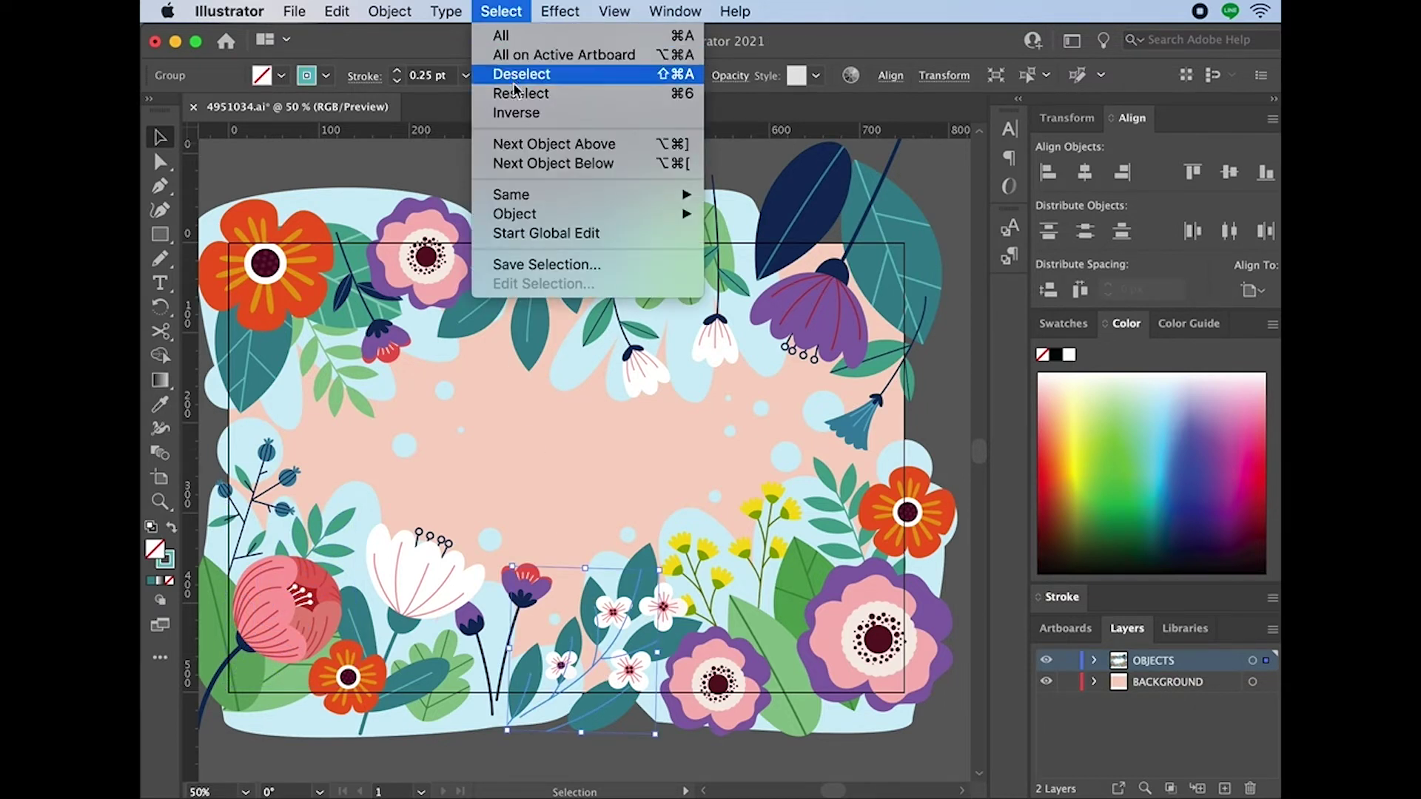
mouse_move(540, 199)
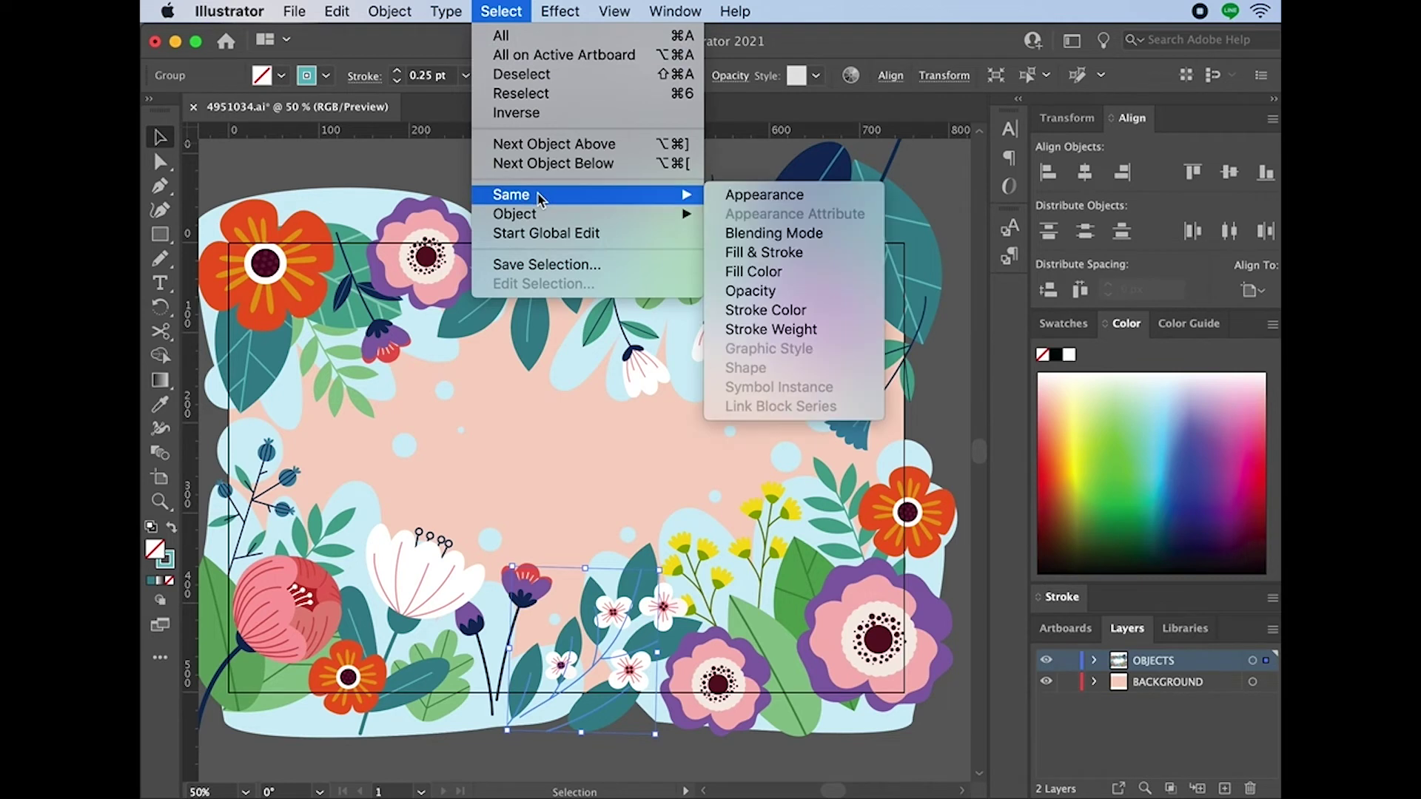
click(775, 314)
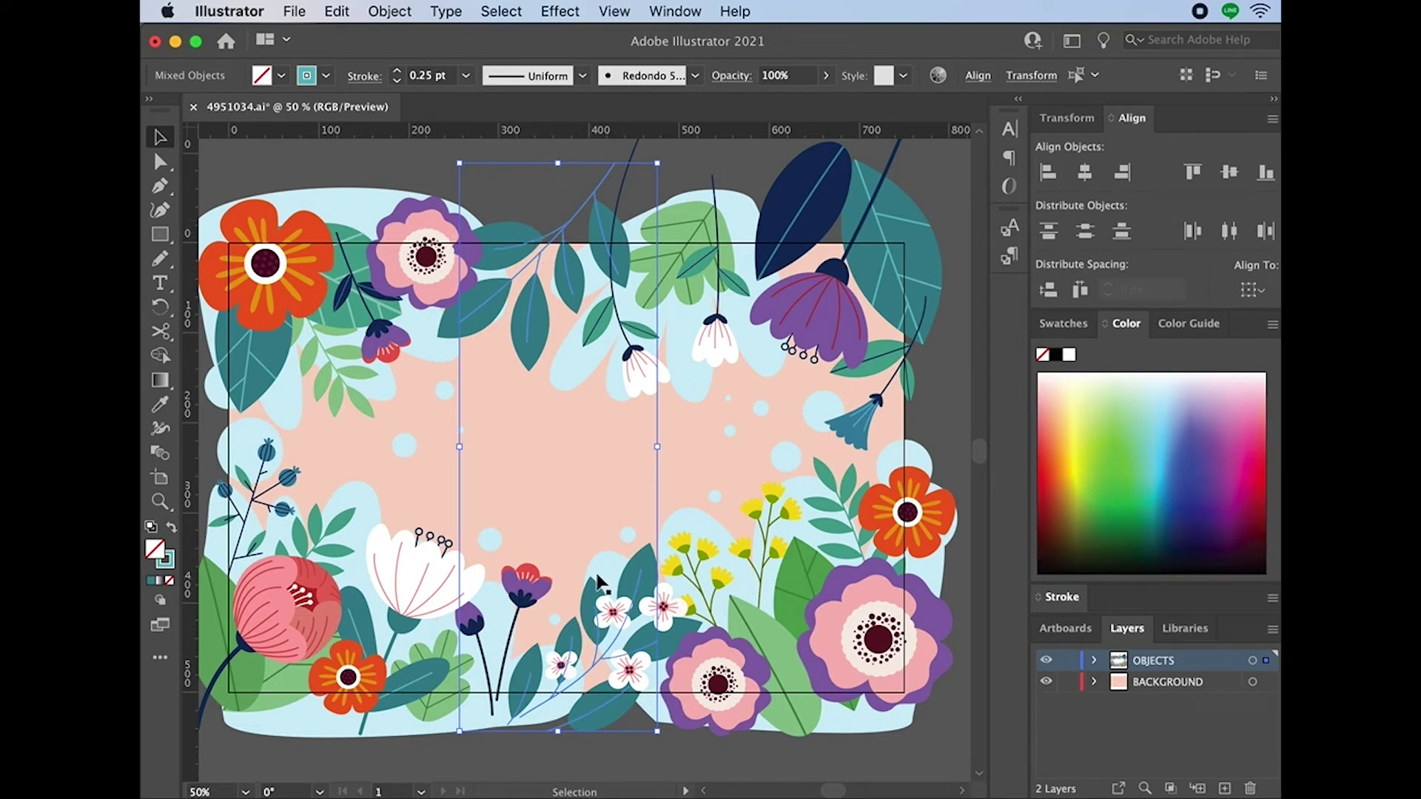
Try a yellow fill on the selected branch lines and reset their fill to none.
click(1084, 425)
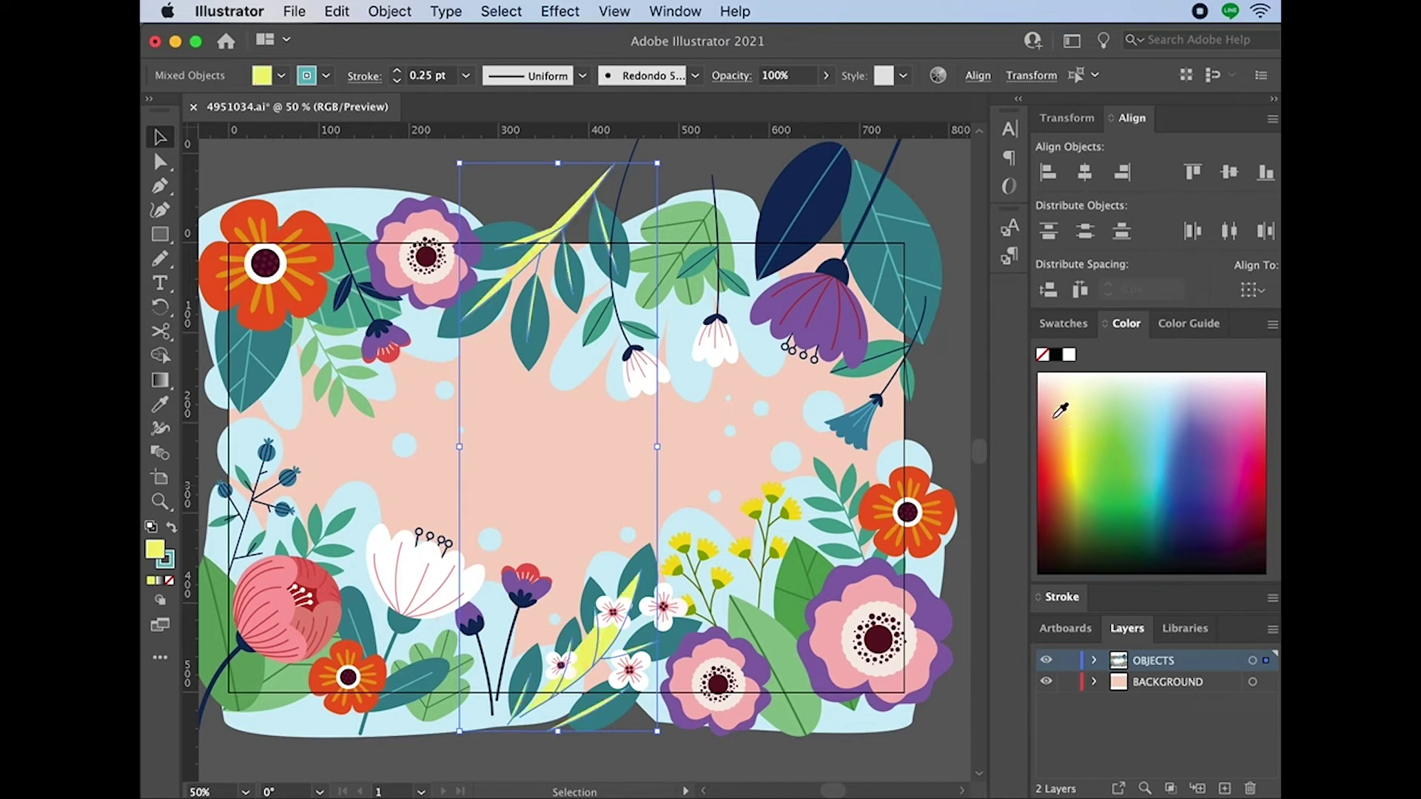
key(slash)
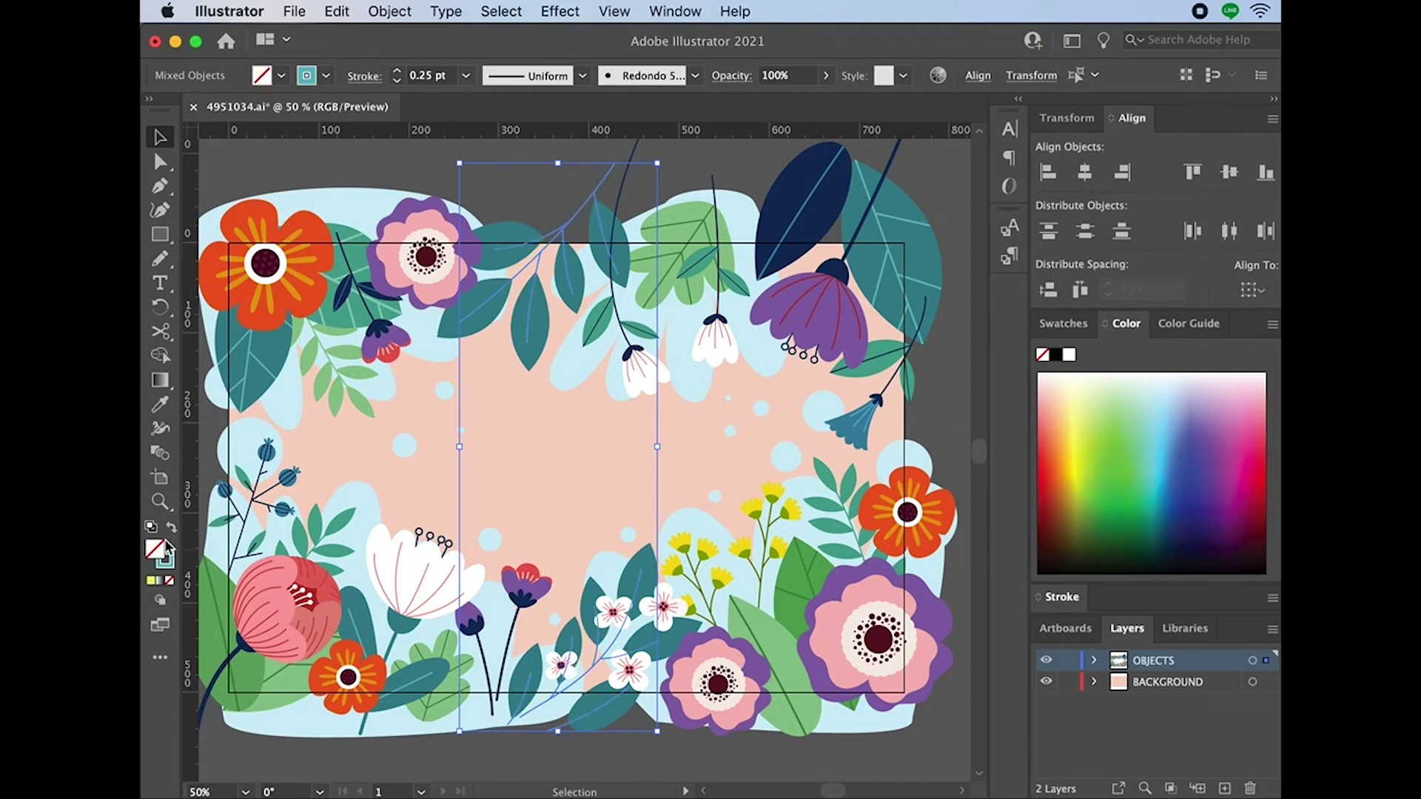
click(1072, 449)
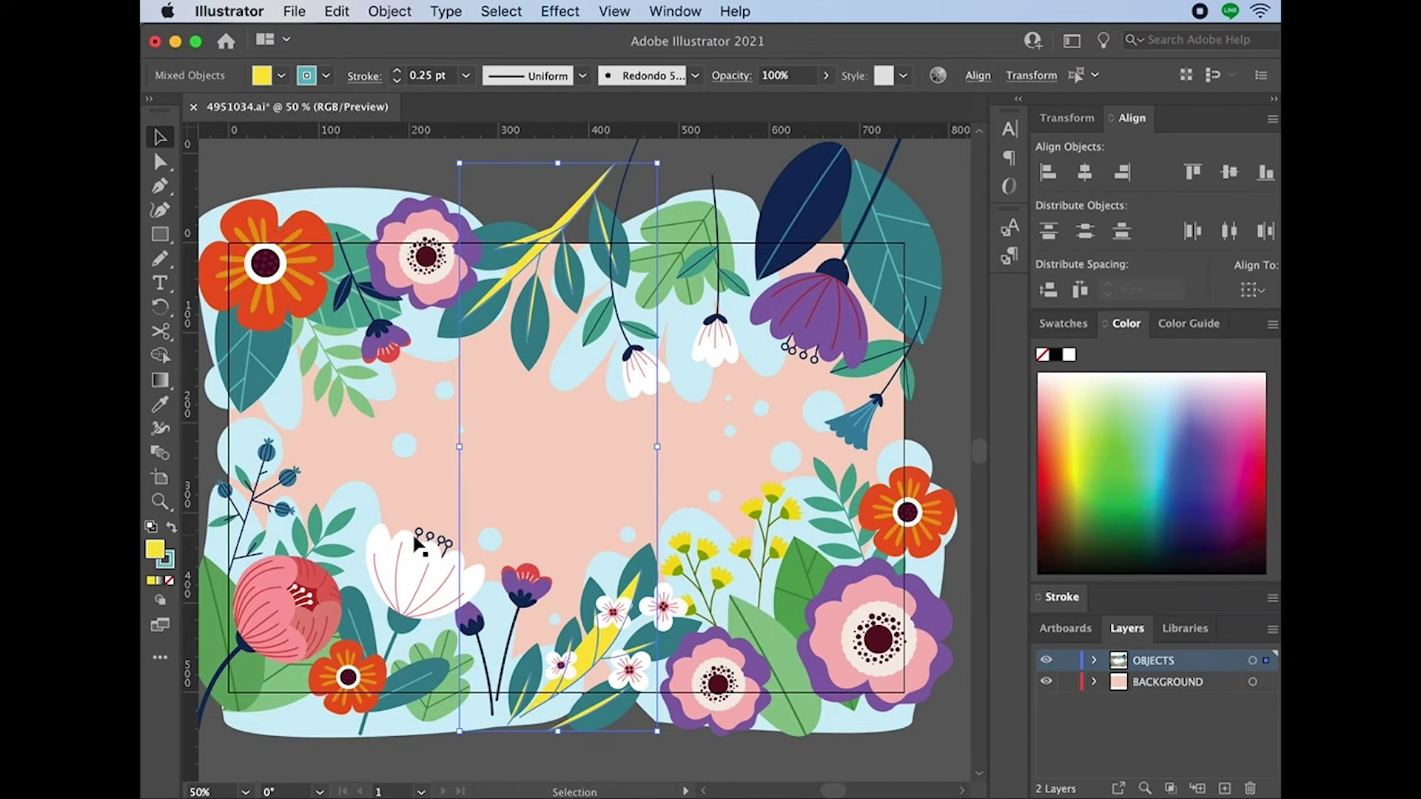
click(171, 583)
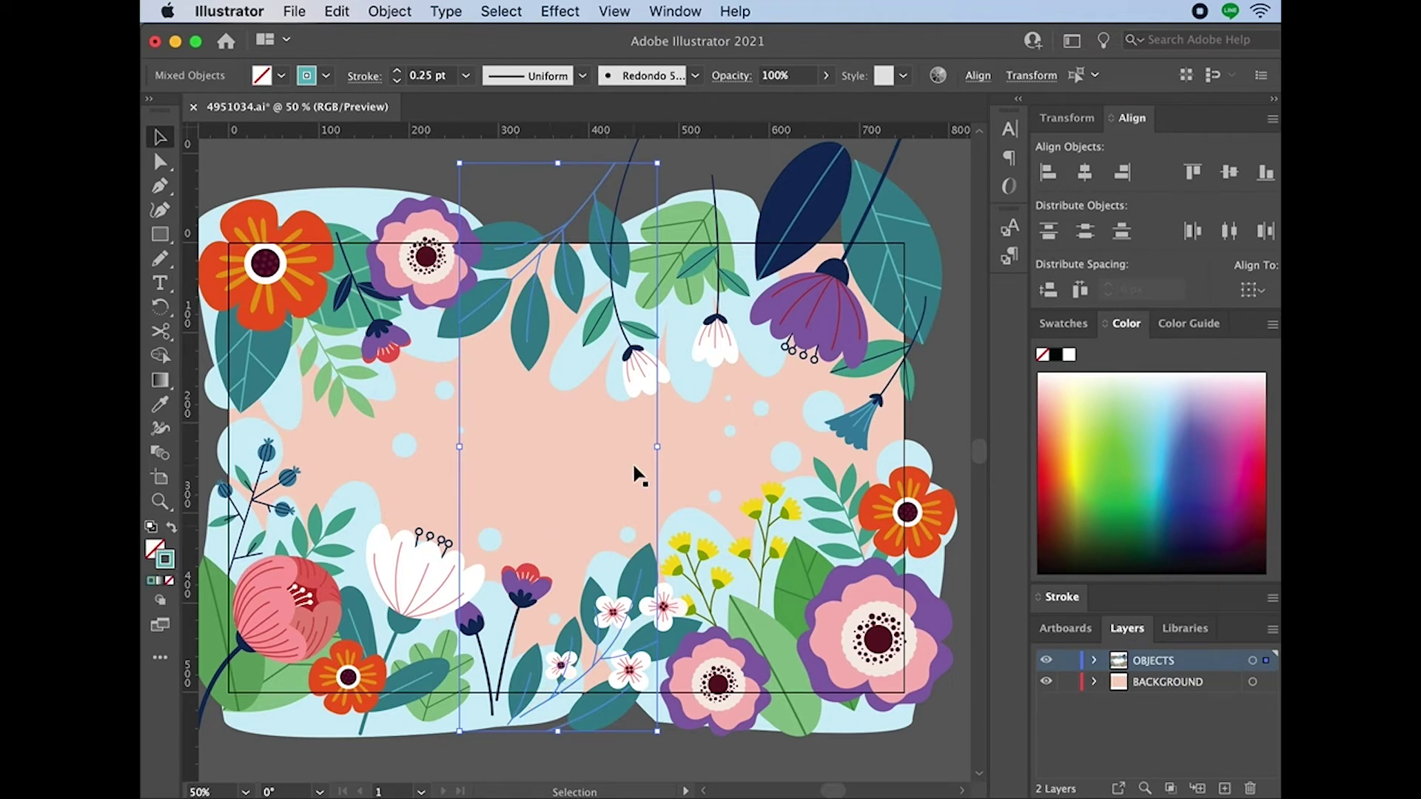
Recolor the stroke of the selected branch lines magenta from the color spectrum and deselect them.
click(1071, 442)
mouse_move(1070, 442)
mouse_down()
mouse_move(1228, 469)
mouse_move(1206, 437)
mouse_move(1250, 442)
mouse_up()
click(923, 186)
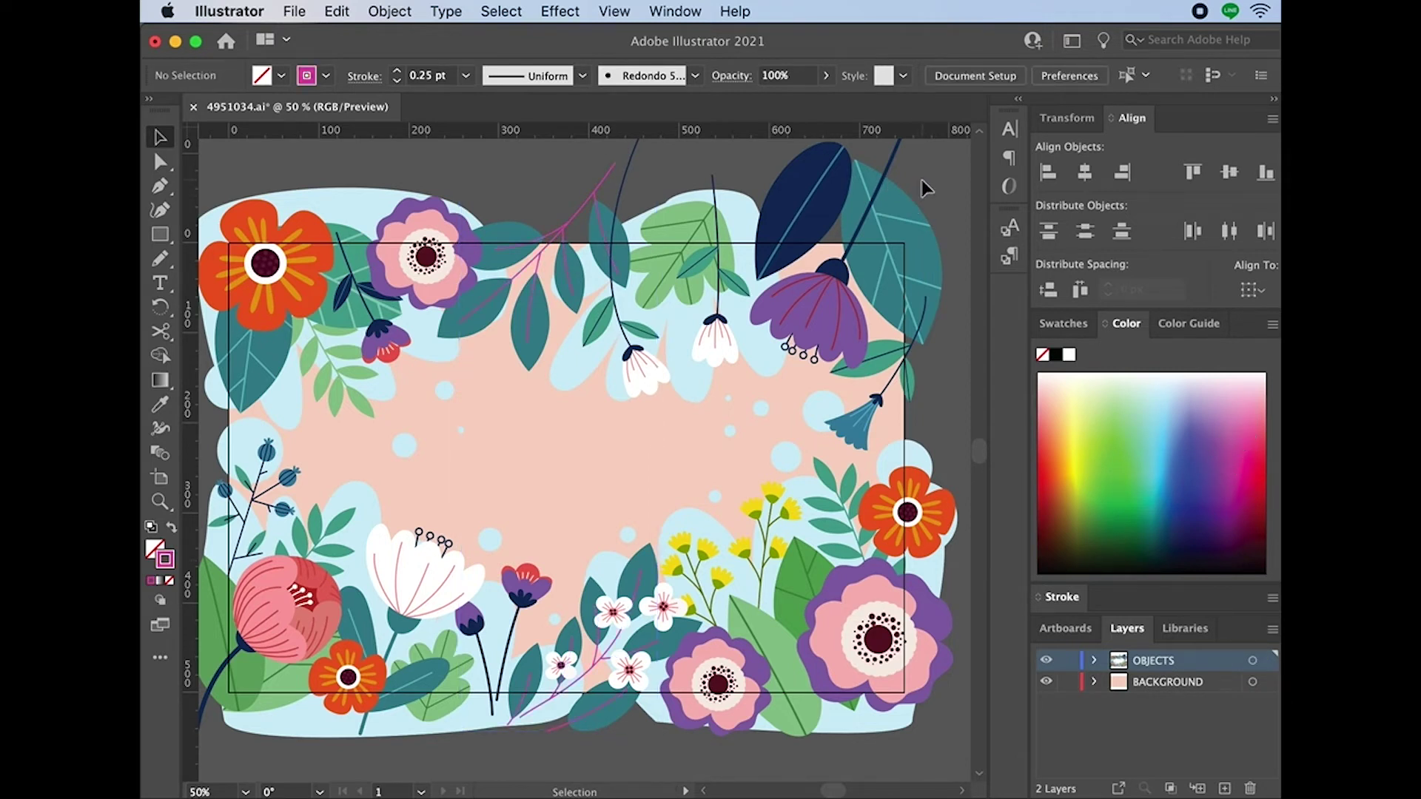
Select the light blue backdrop shape behind the upper hanging white flowers and give it a green stroke.
click(501, 11)
click(570, 375)
click(565, 367)
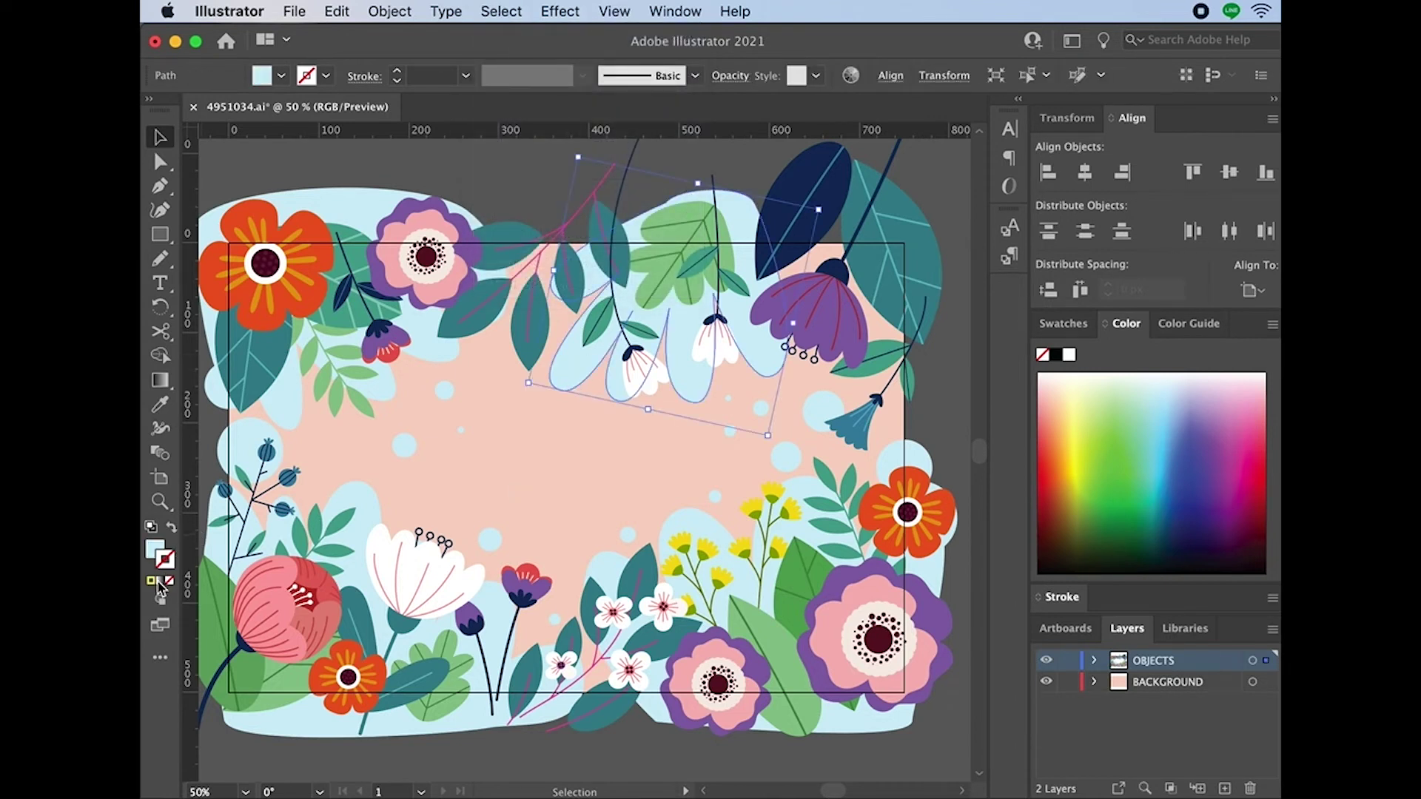
click(1117, 462)
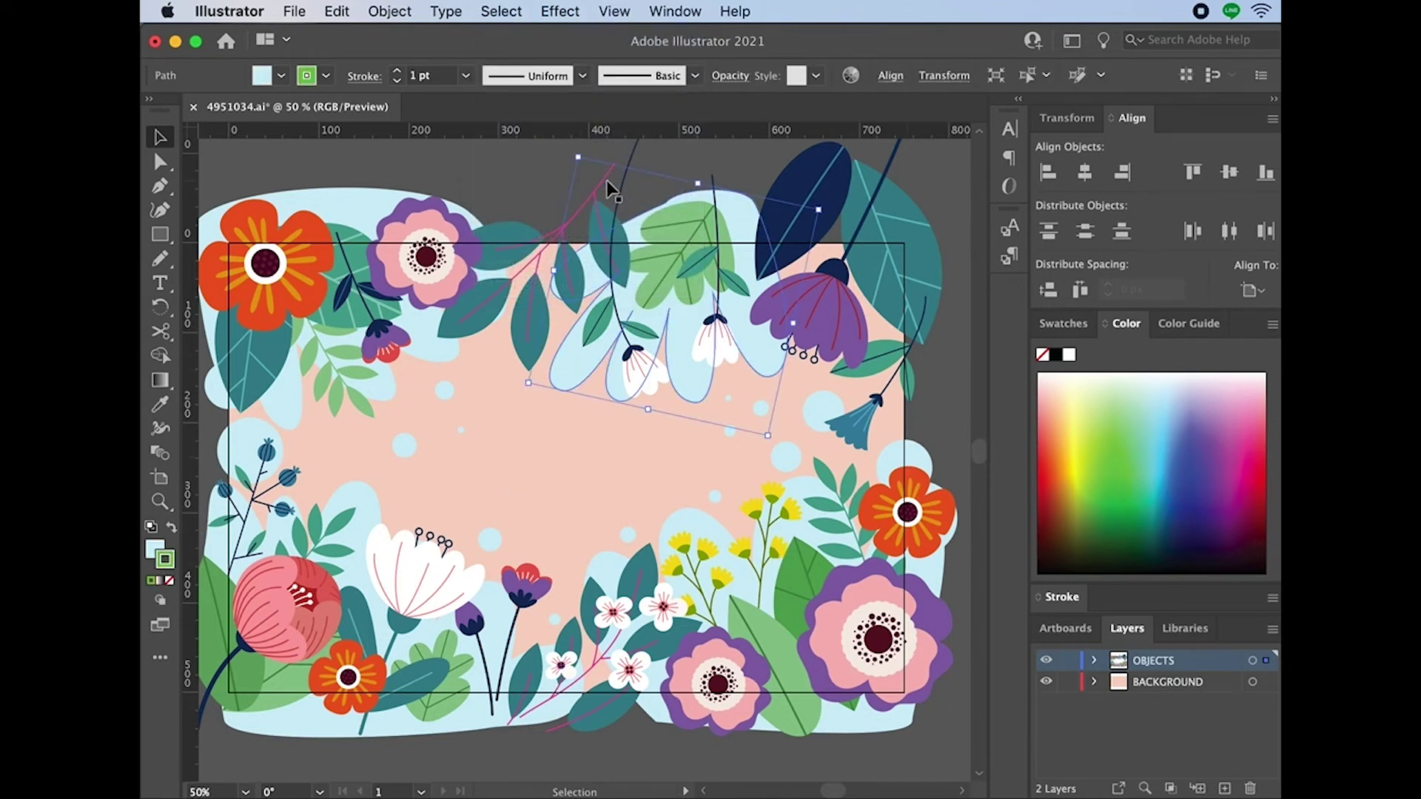
Try to extend the selection to every object sharing the green-outlined backdrop shape's fill and stroke.
click(485, 10)
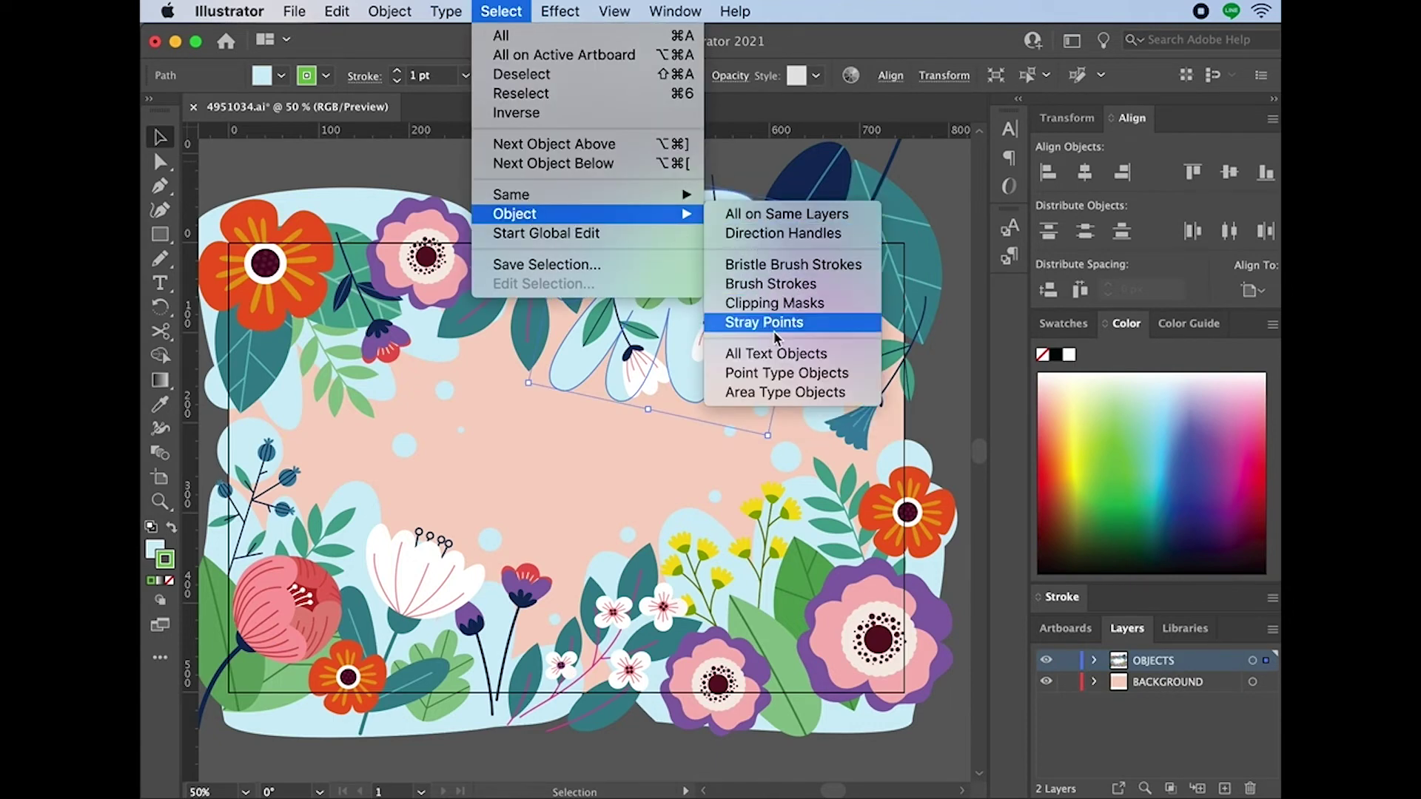
mouse_move(609, 198)
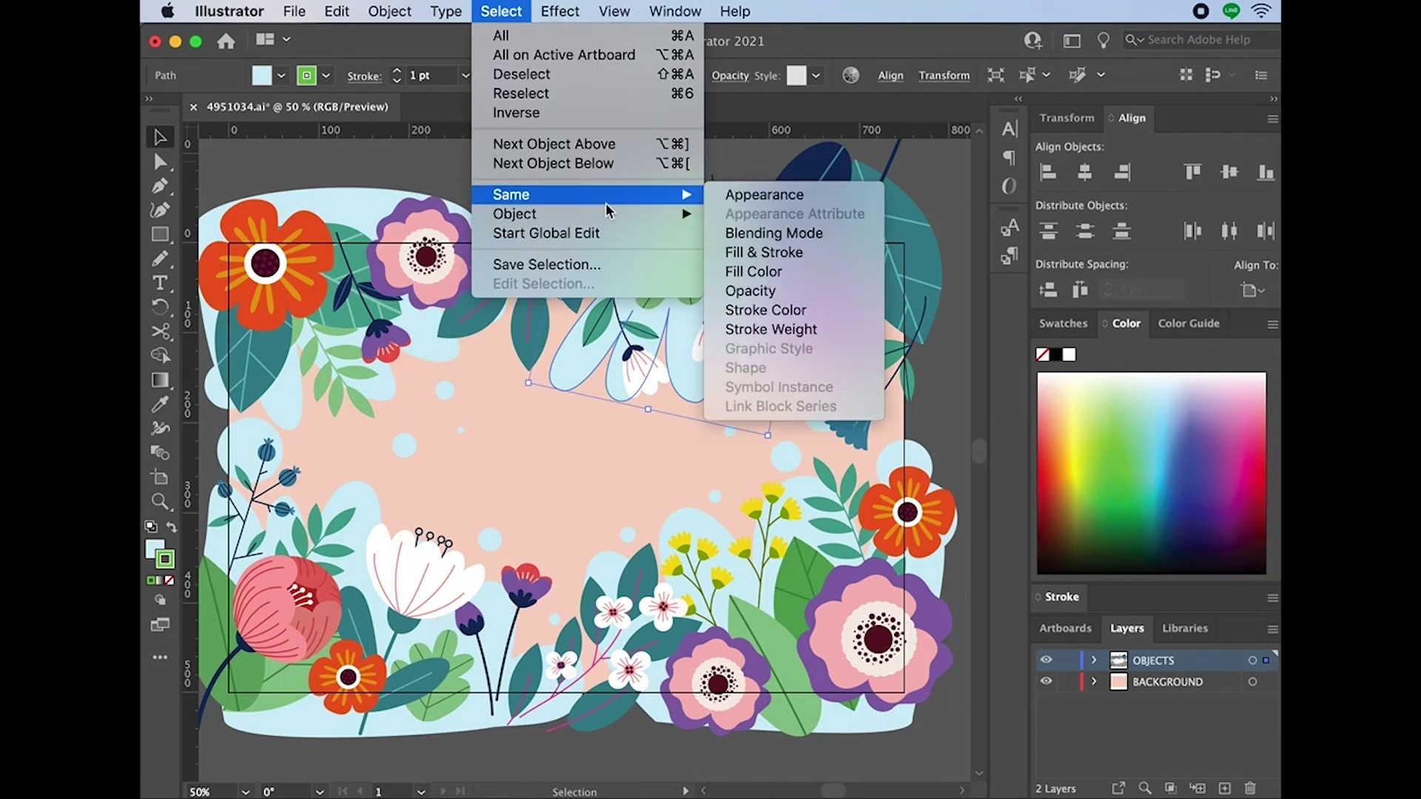
click(766, 254)
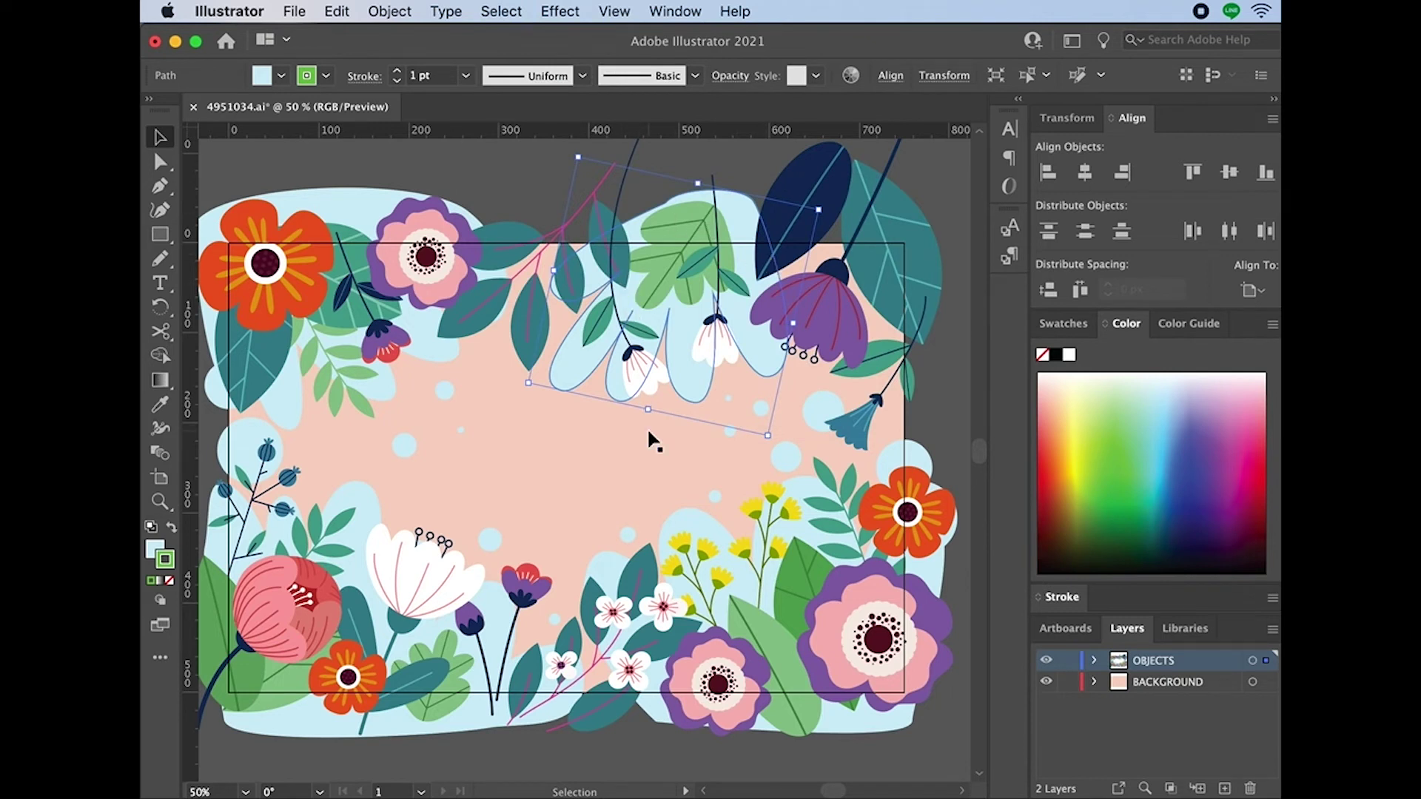
click(677, 464)
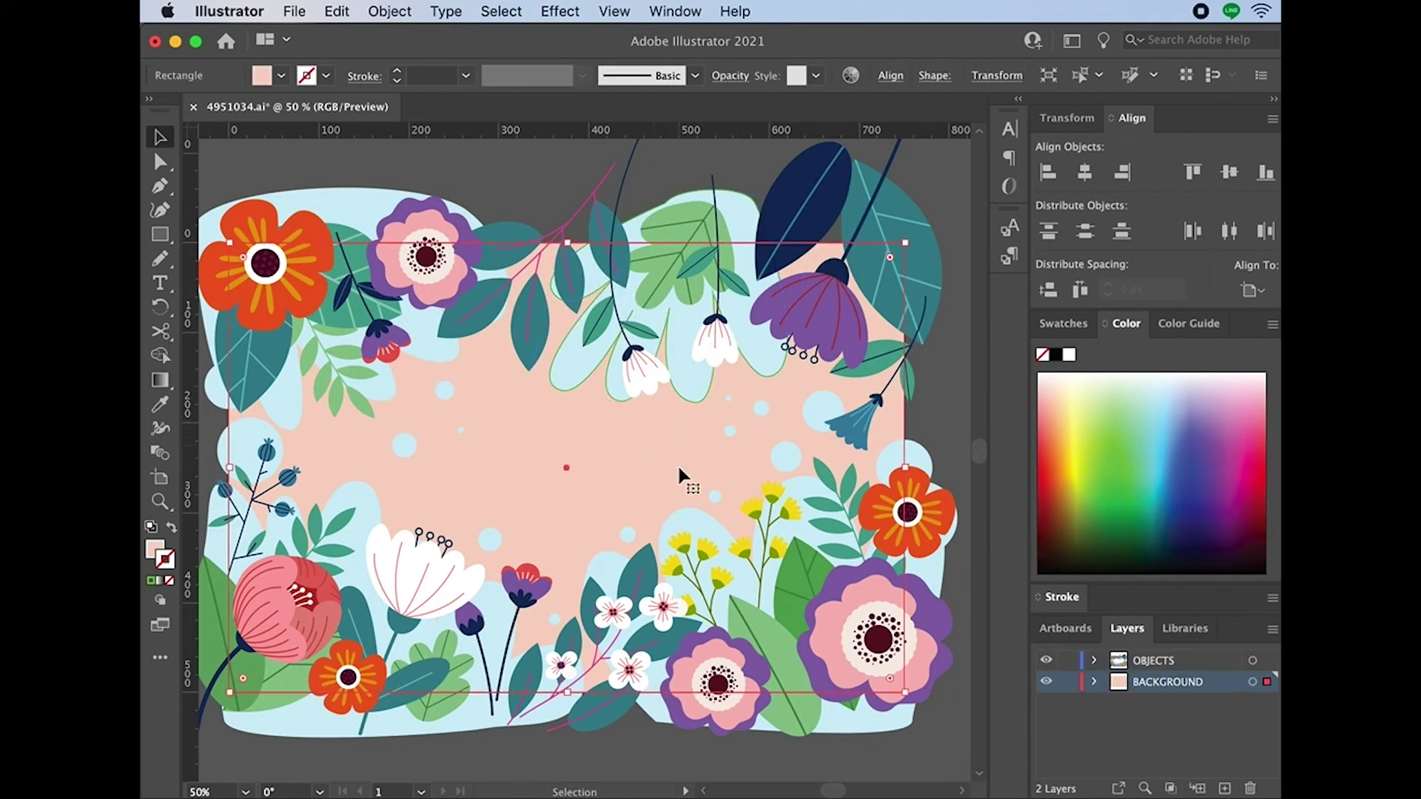
Select the lower-right light blue backdrop shape together with the upper one, apply the green stroke to both, and deselect them.
click(683, 512)
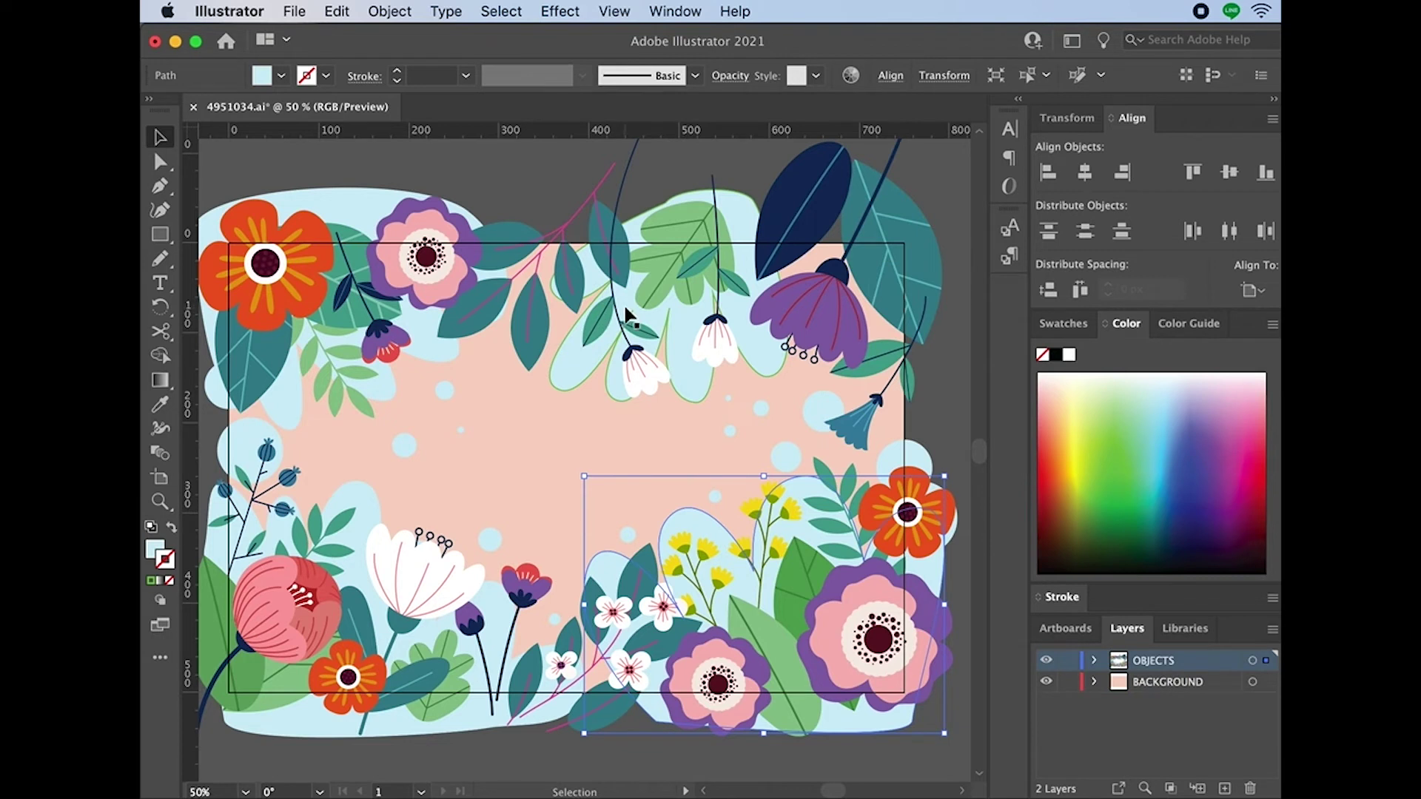
shift+click(571, 370)
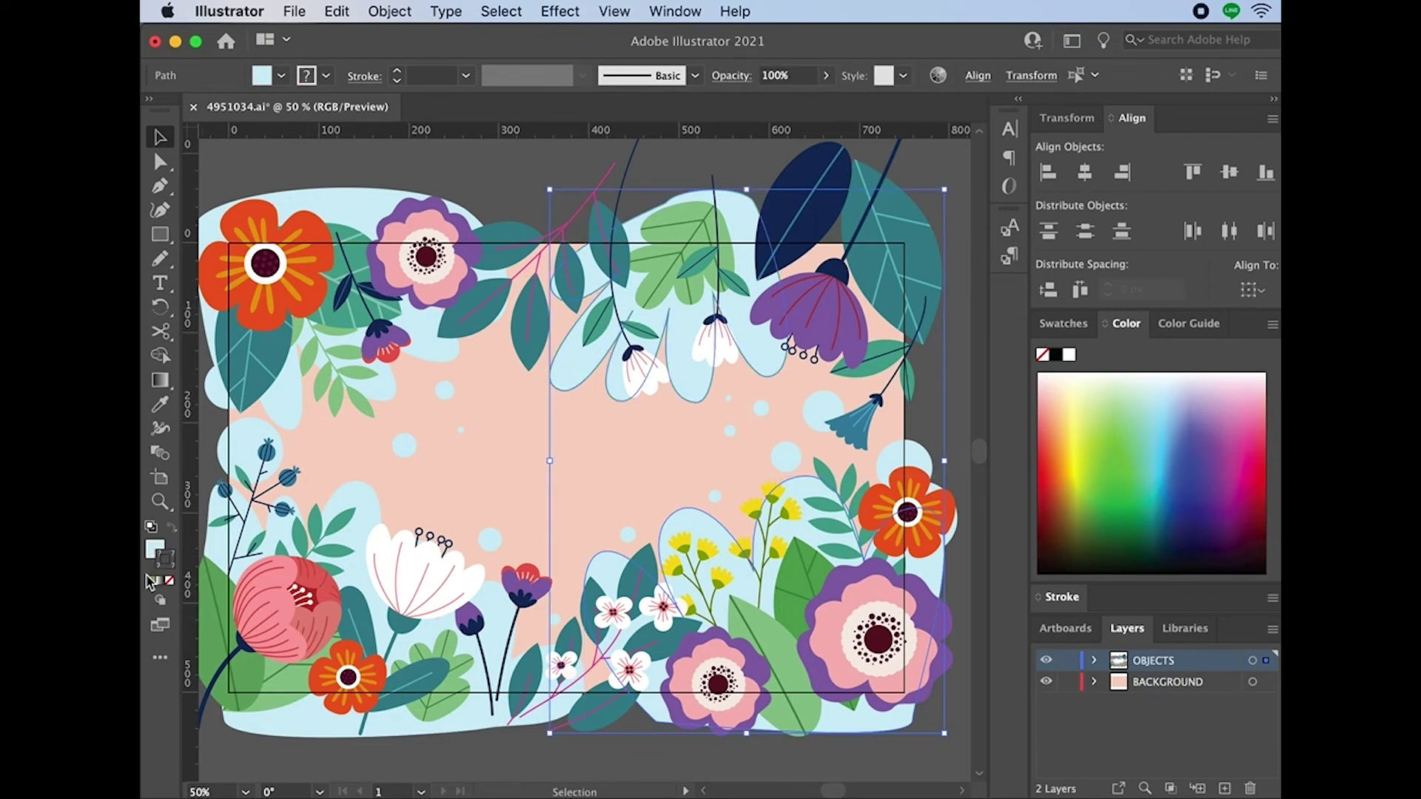
click(150, 581)
key(super+shift+a)
Select the upper green-outlined backdrop shape and extend the selection to all objects with the same fill and stroke.
click(678, 339)
click(501, 11)
mouse_move(518, 201)
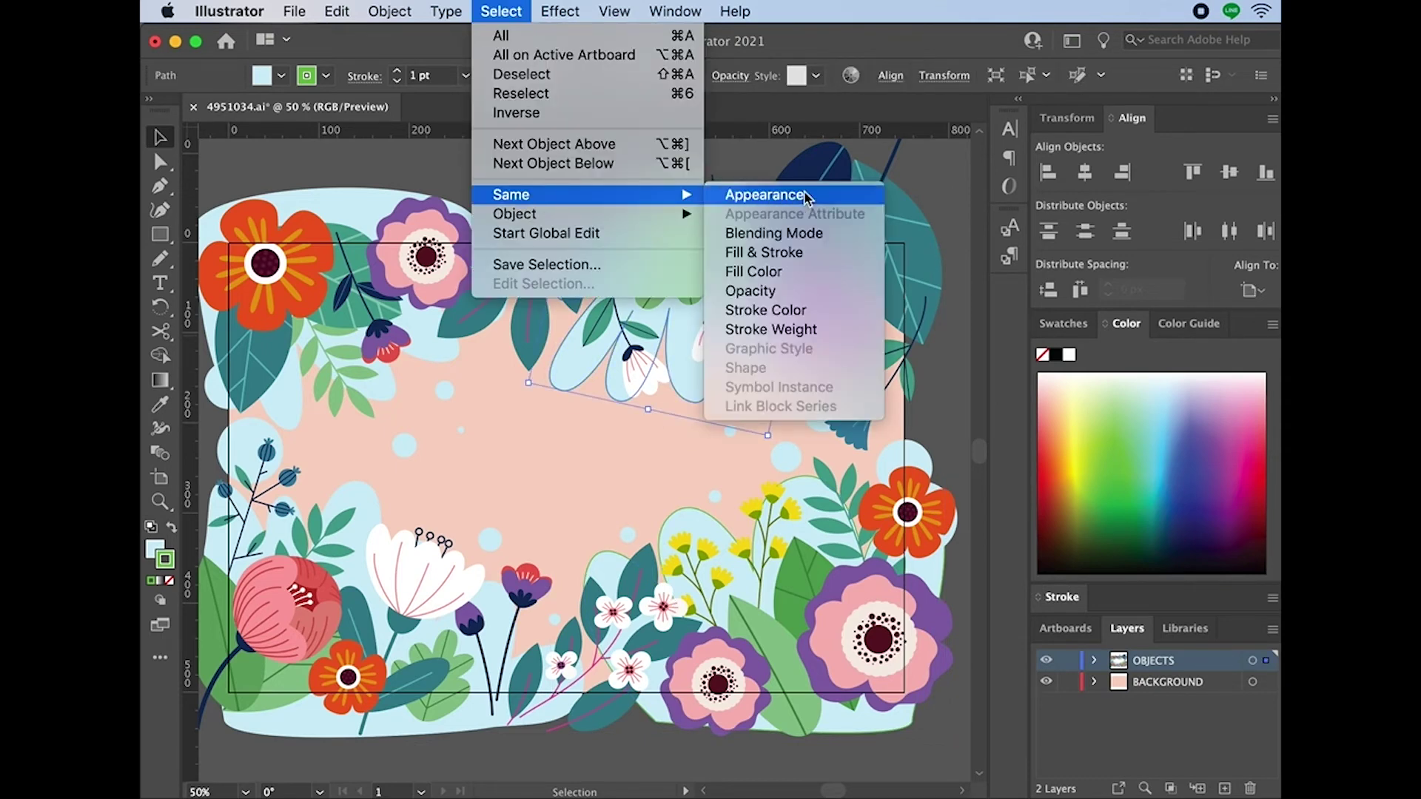
click(809, 263)
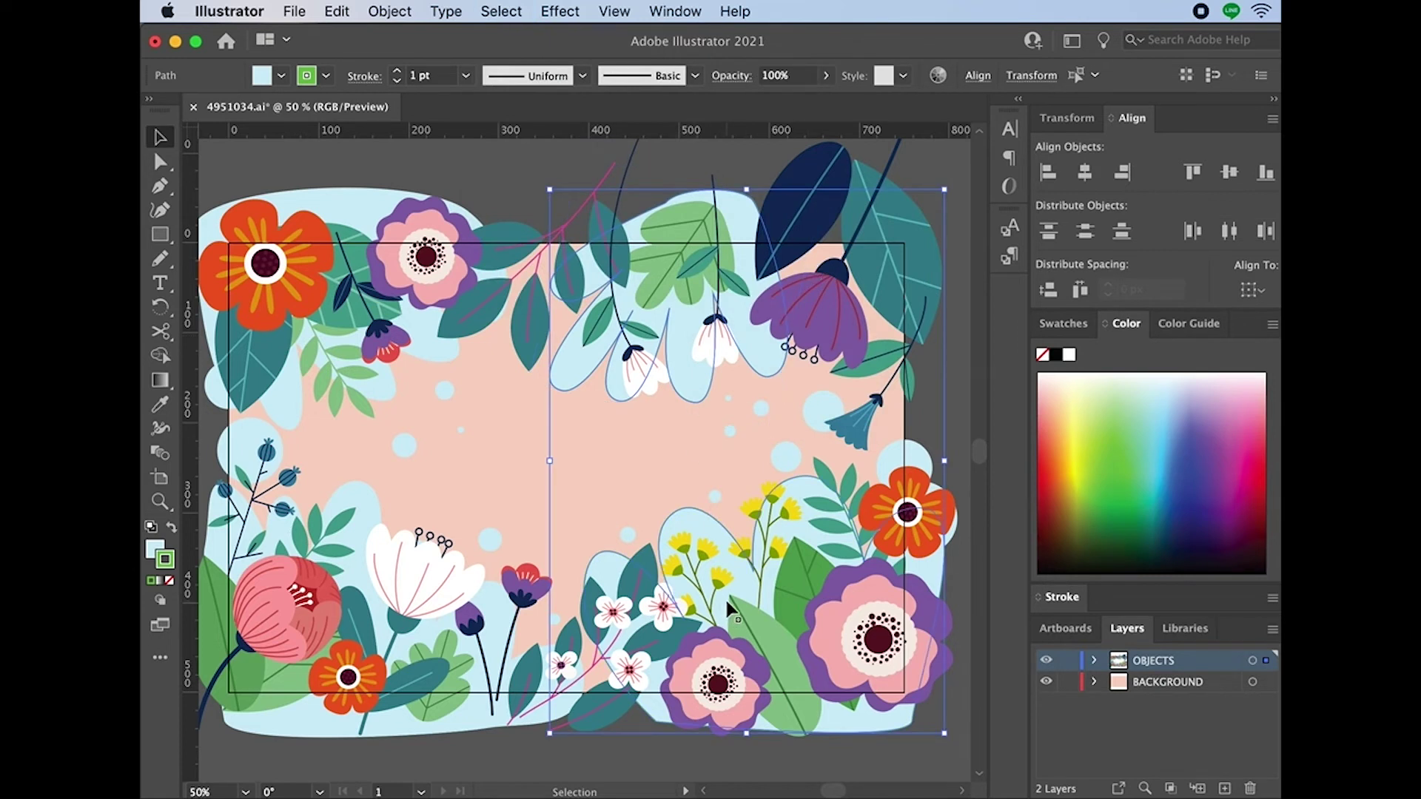
Compare the fill and stroke of the green-outlined backdrop shape with the neighbouring light blue shape that has no outline.
click(637, 218)
click(635, 236)
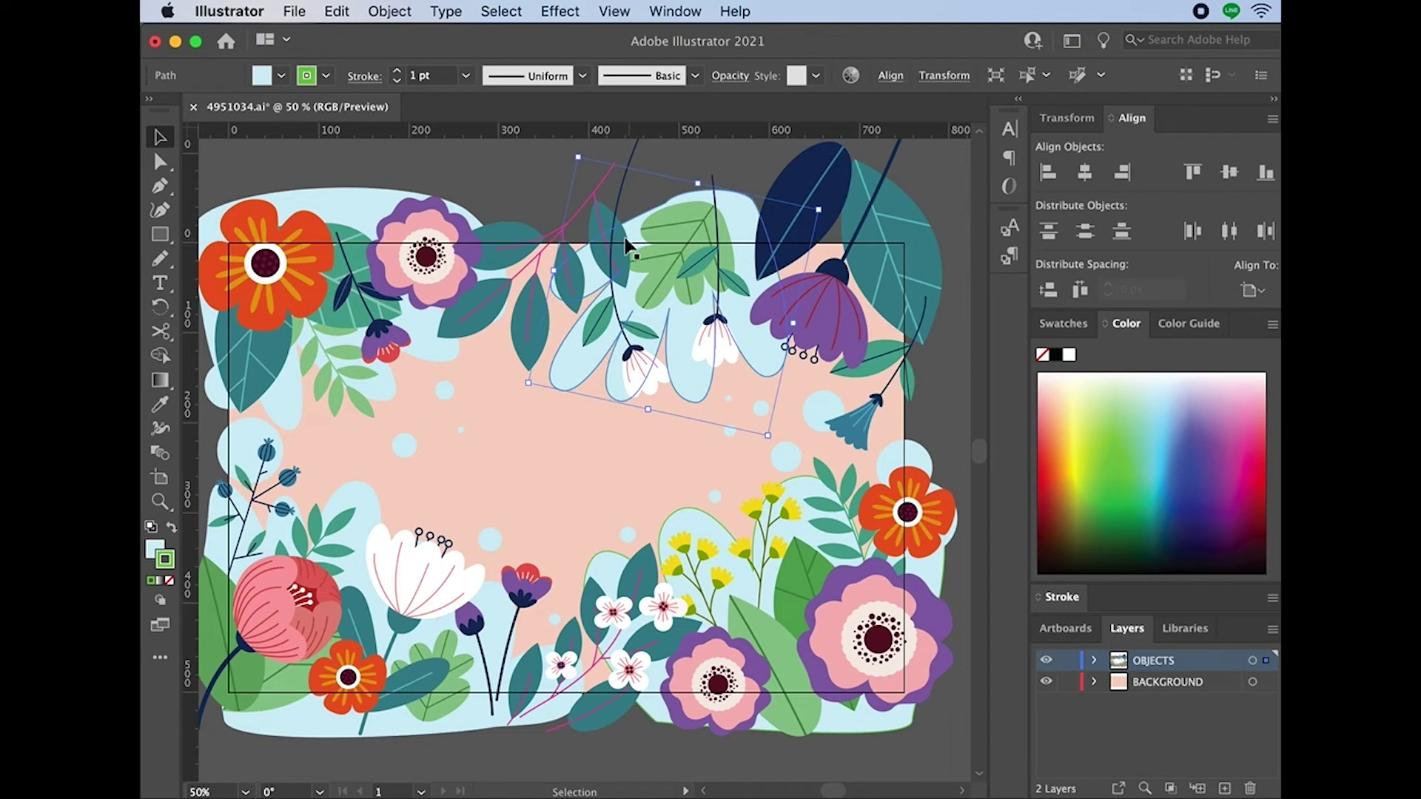
click(433, 362)
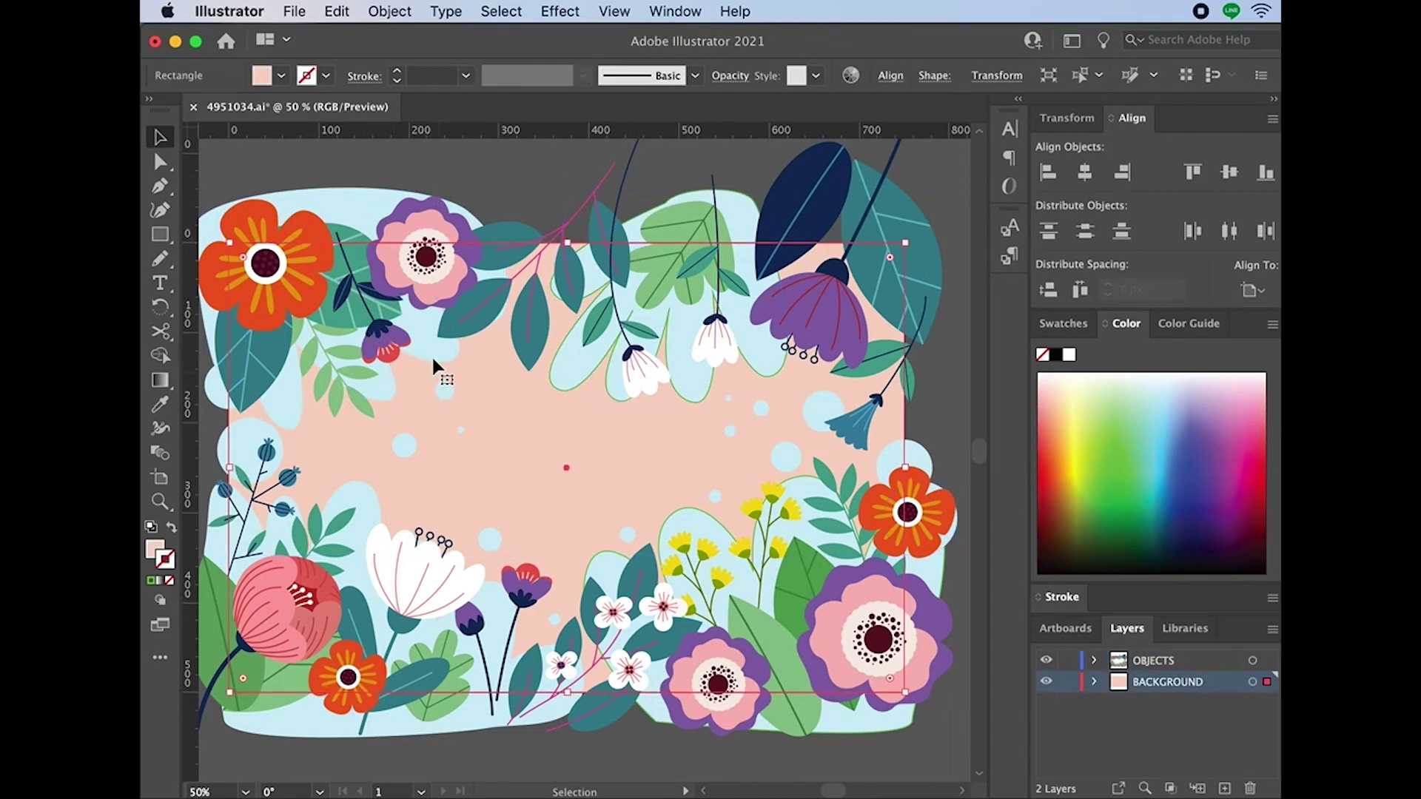
key(super+equal)
key(super+equal)
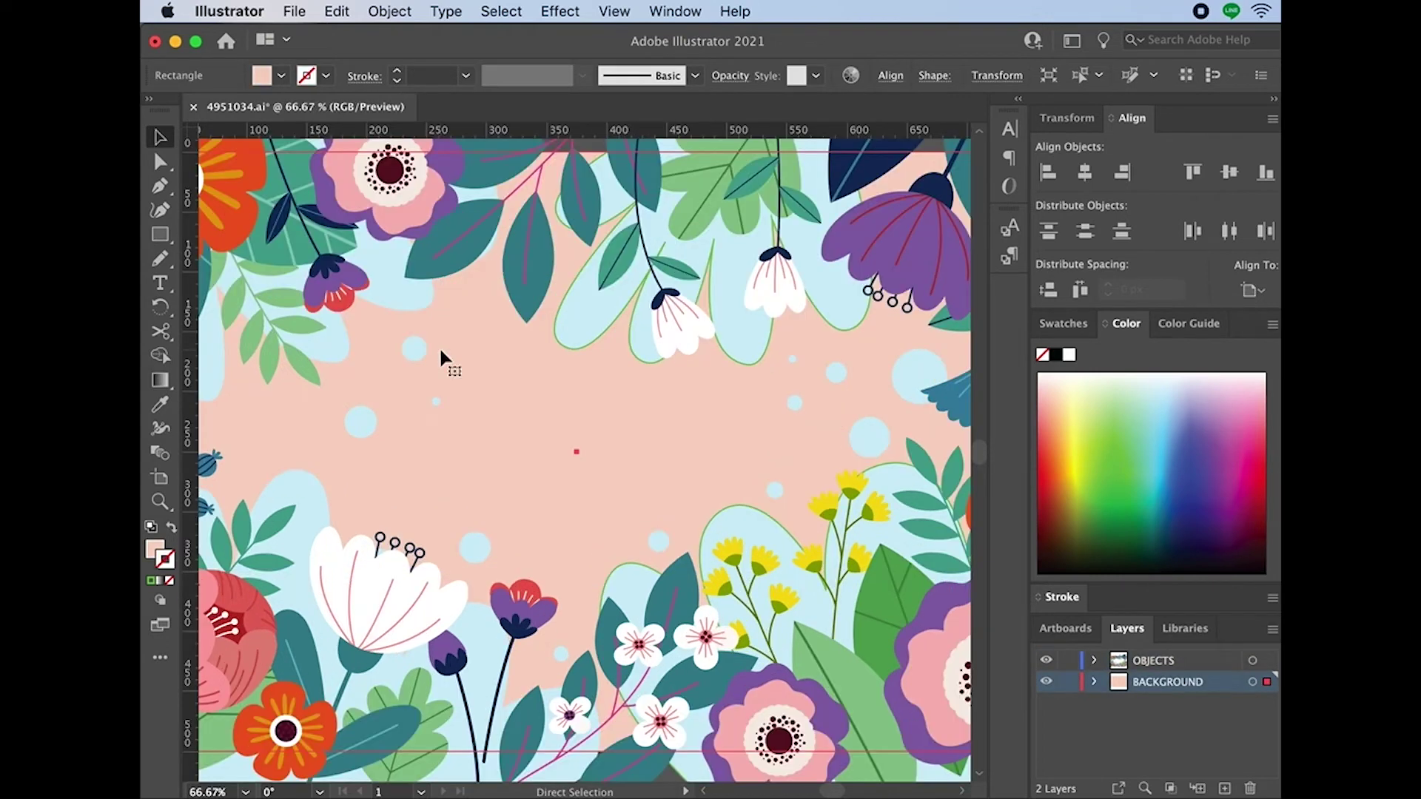
scroll(443, 358, up, 4)
scroll(442, 358, left, 3)
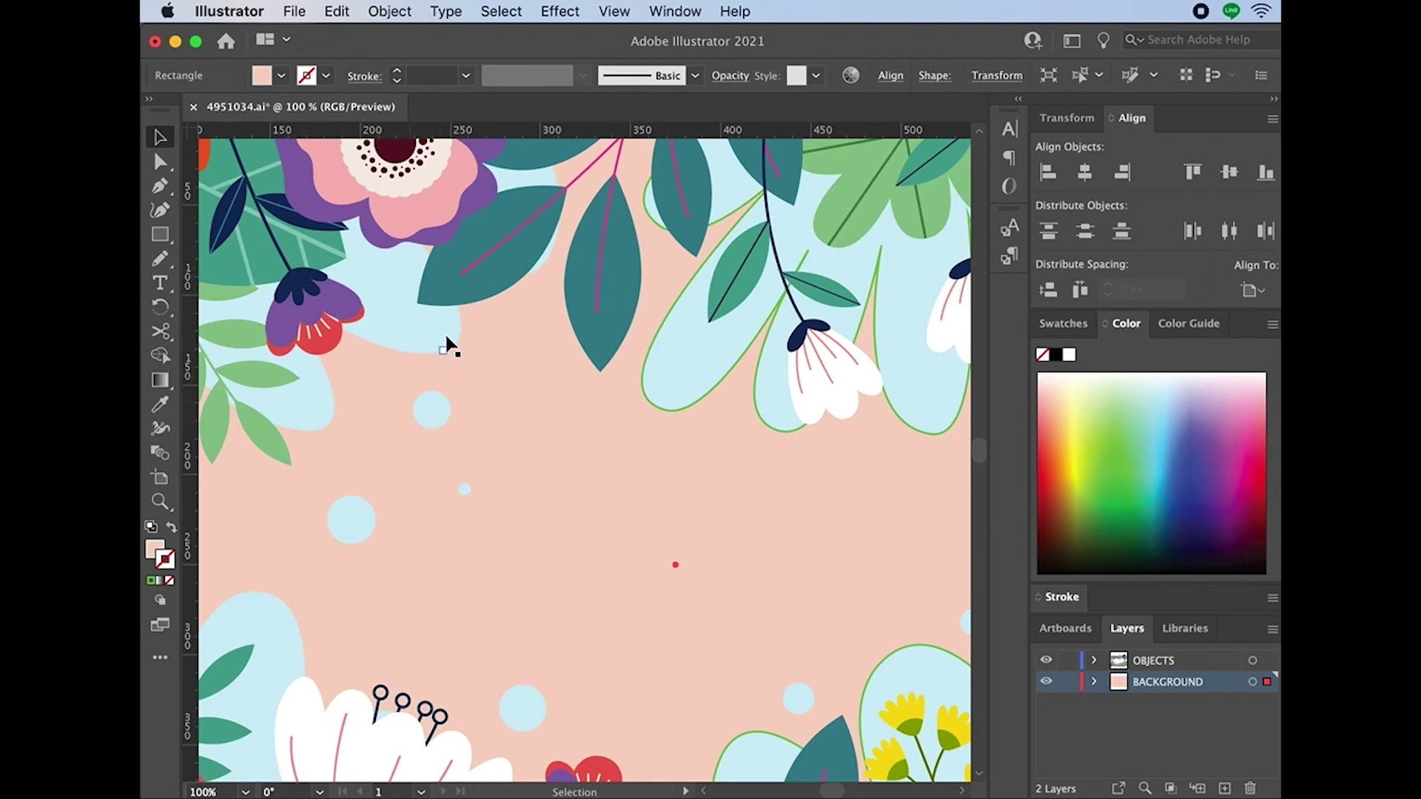
scroll(524, 415, up, 2)
scroll(524, 415, left, 2)
click(740, 426)
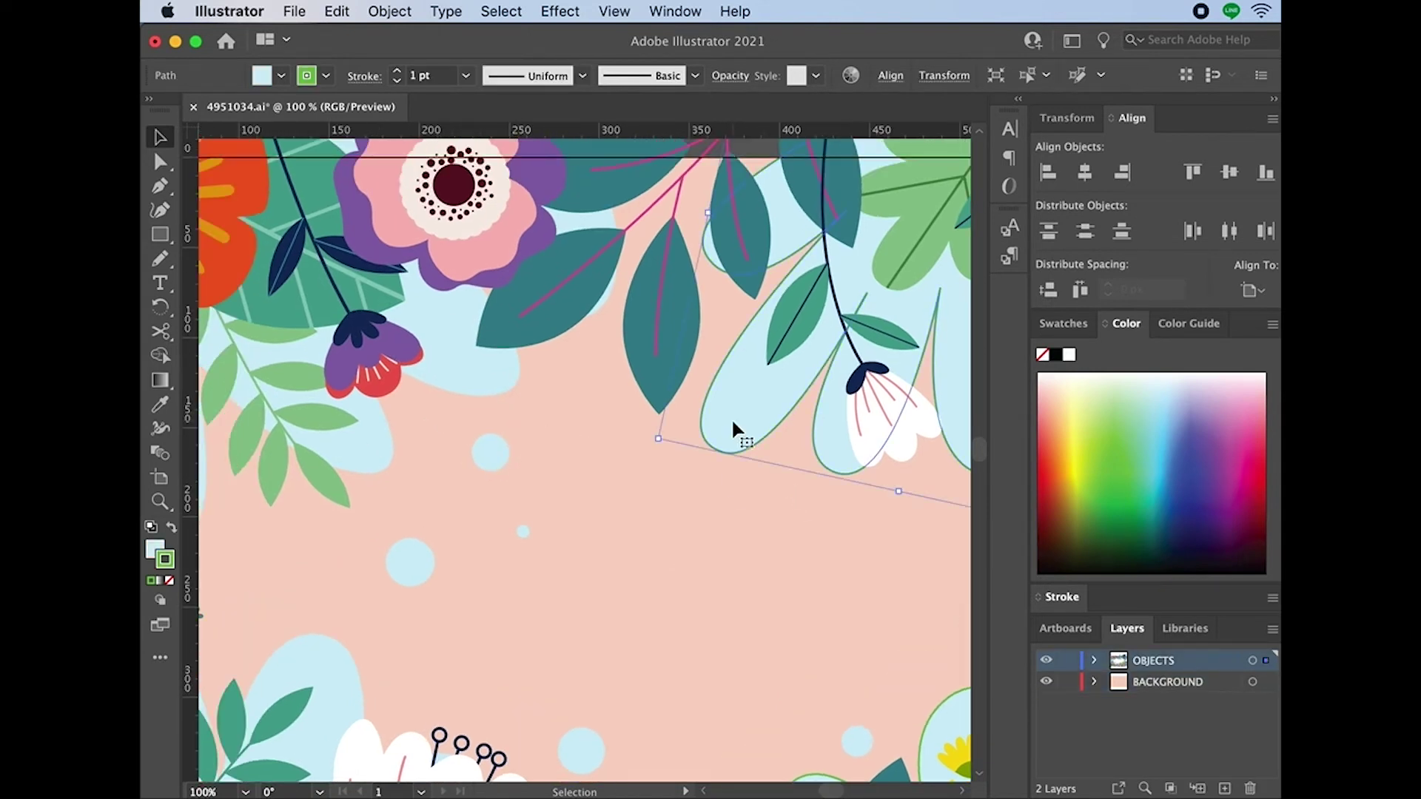
click(682, 403)
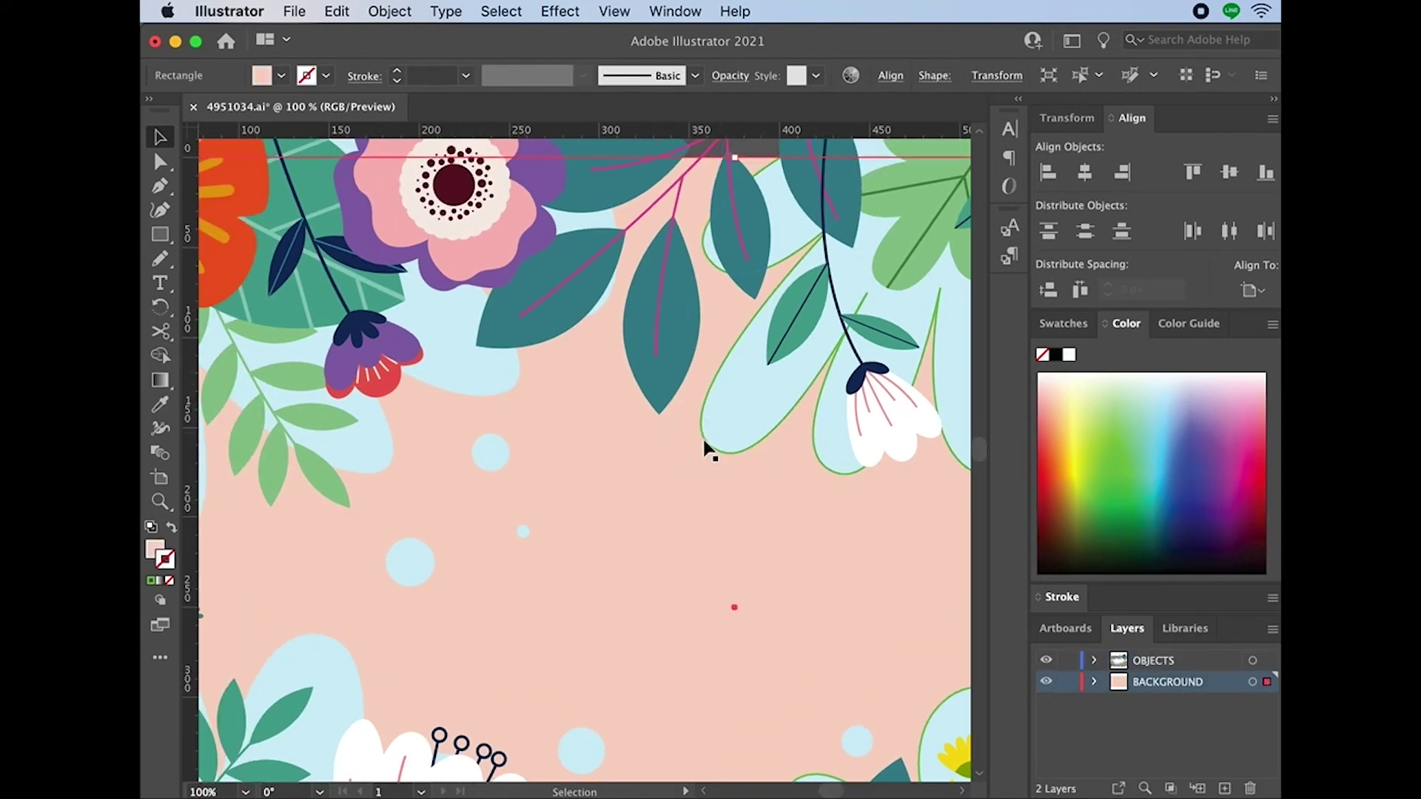
click(455, 363)
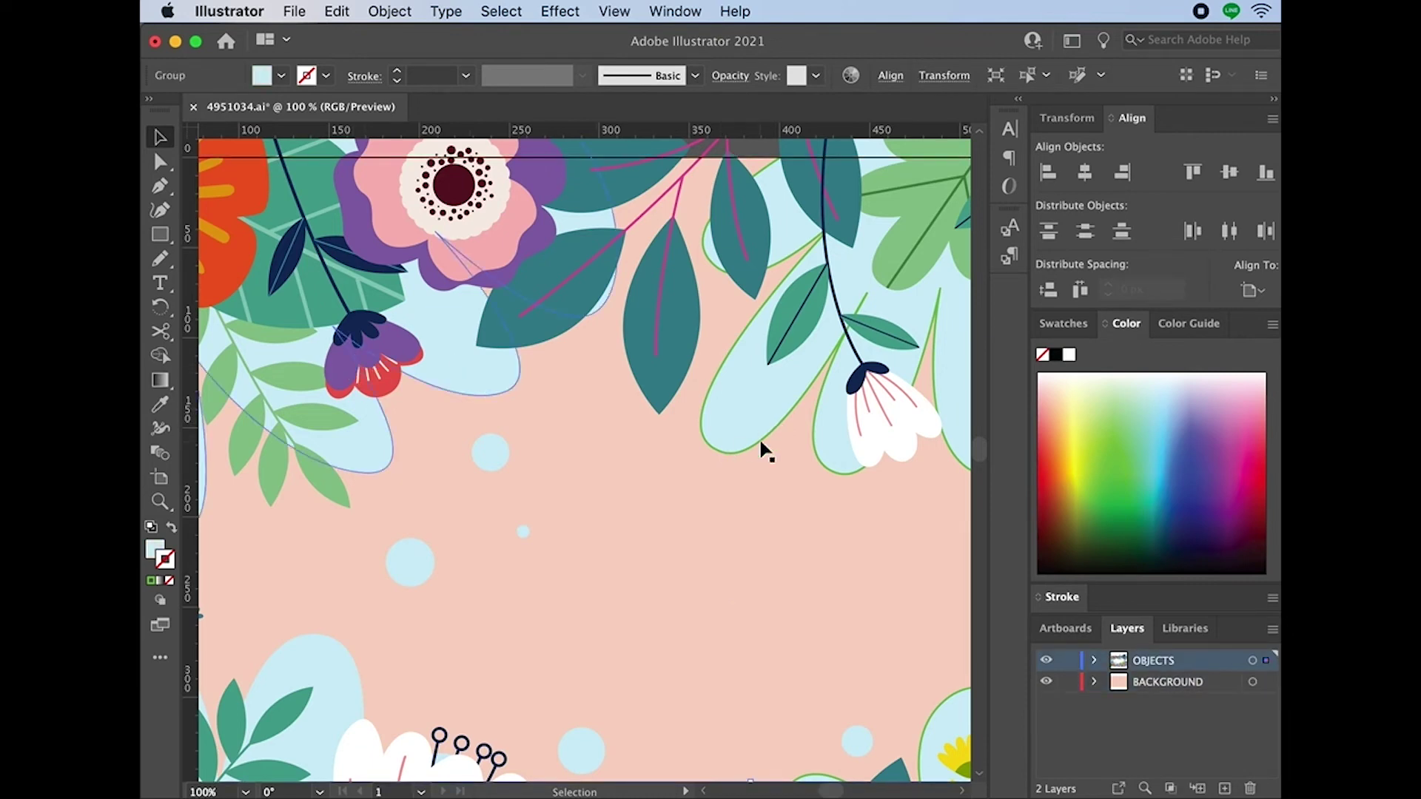
Reselect the upper outlined backdrop shape, select all objects matching its fill and stroke, and clear the selection.
click(746, 423)
key(super+minus)
key(super+minus)
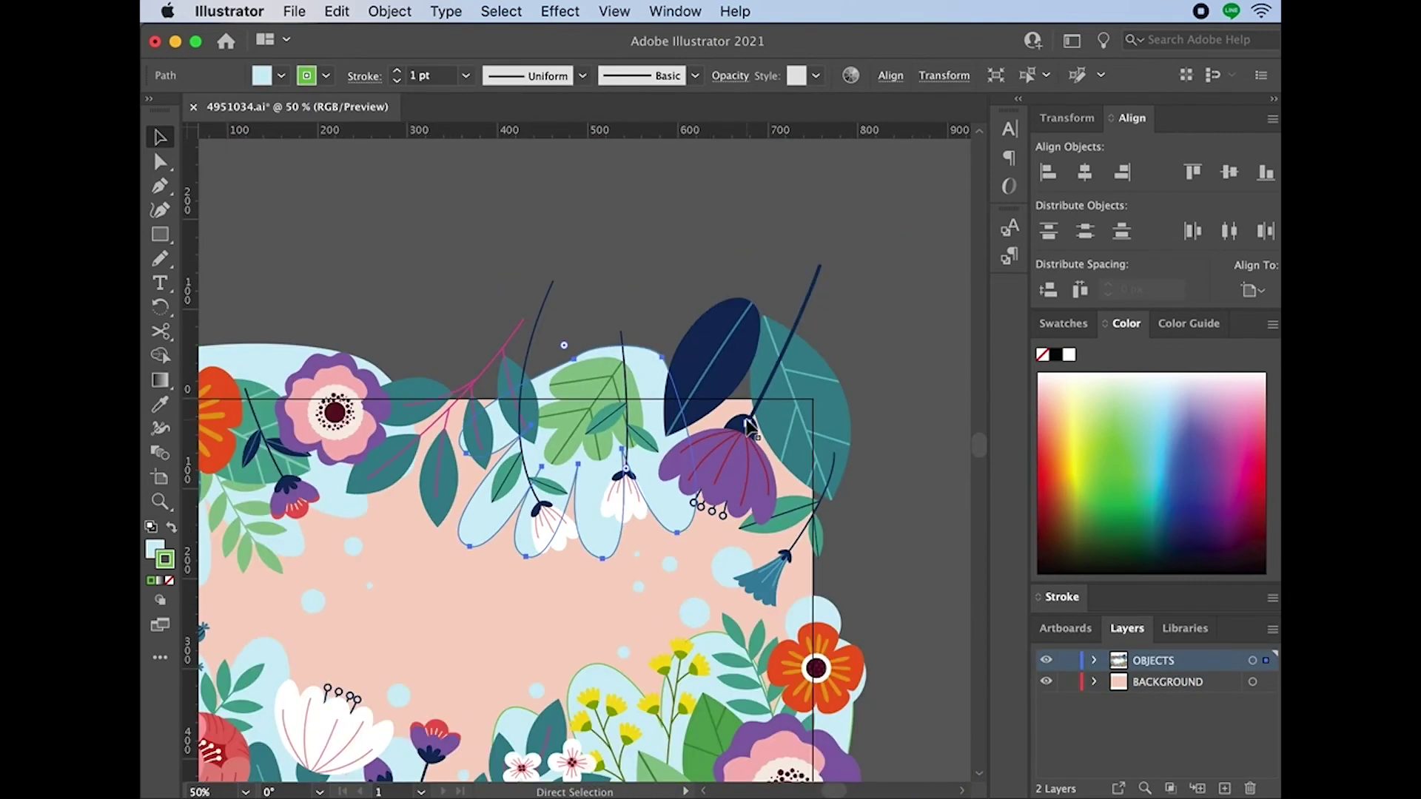
scroll(746, 425, left, 1)
click(499, 11)
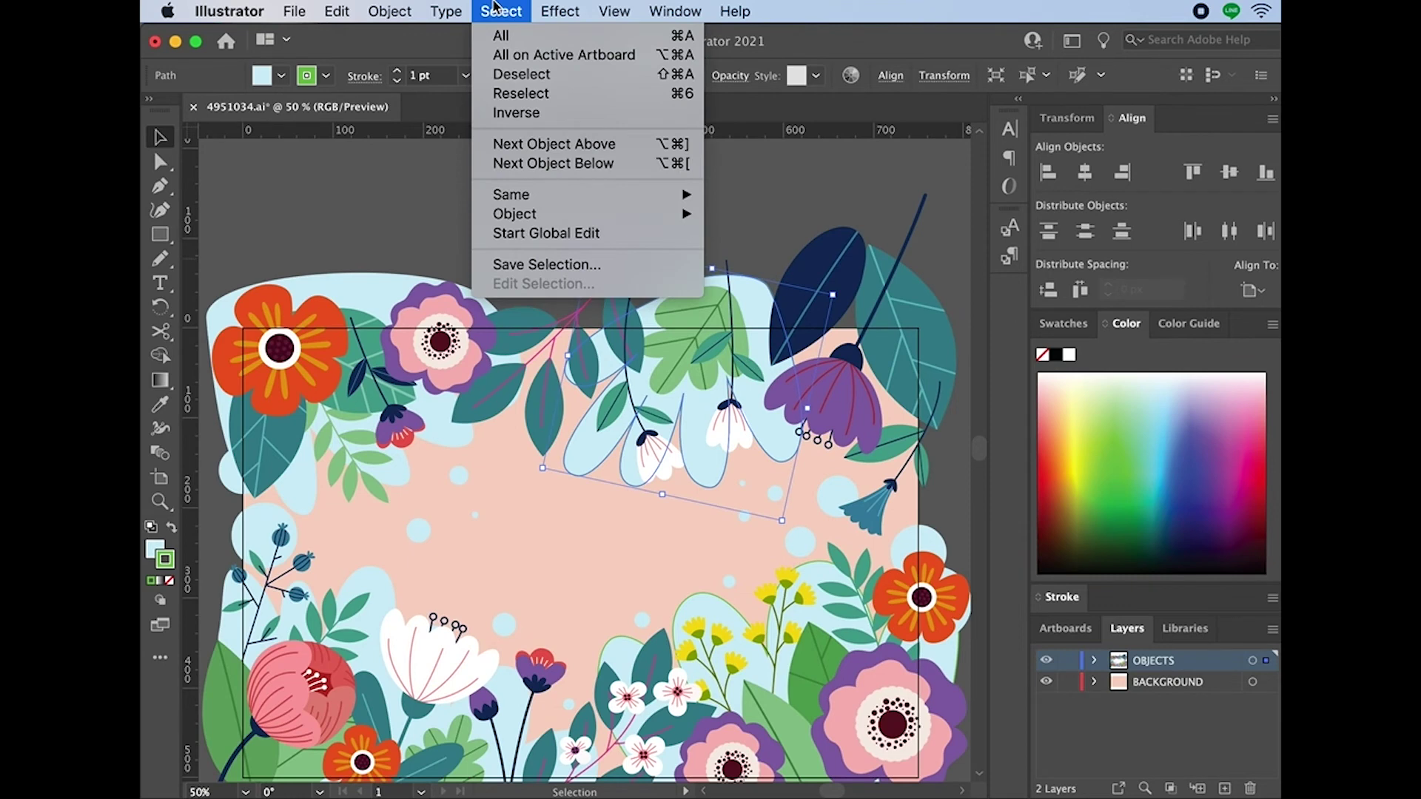
mouse_move(539, 194)
click(822, 253)
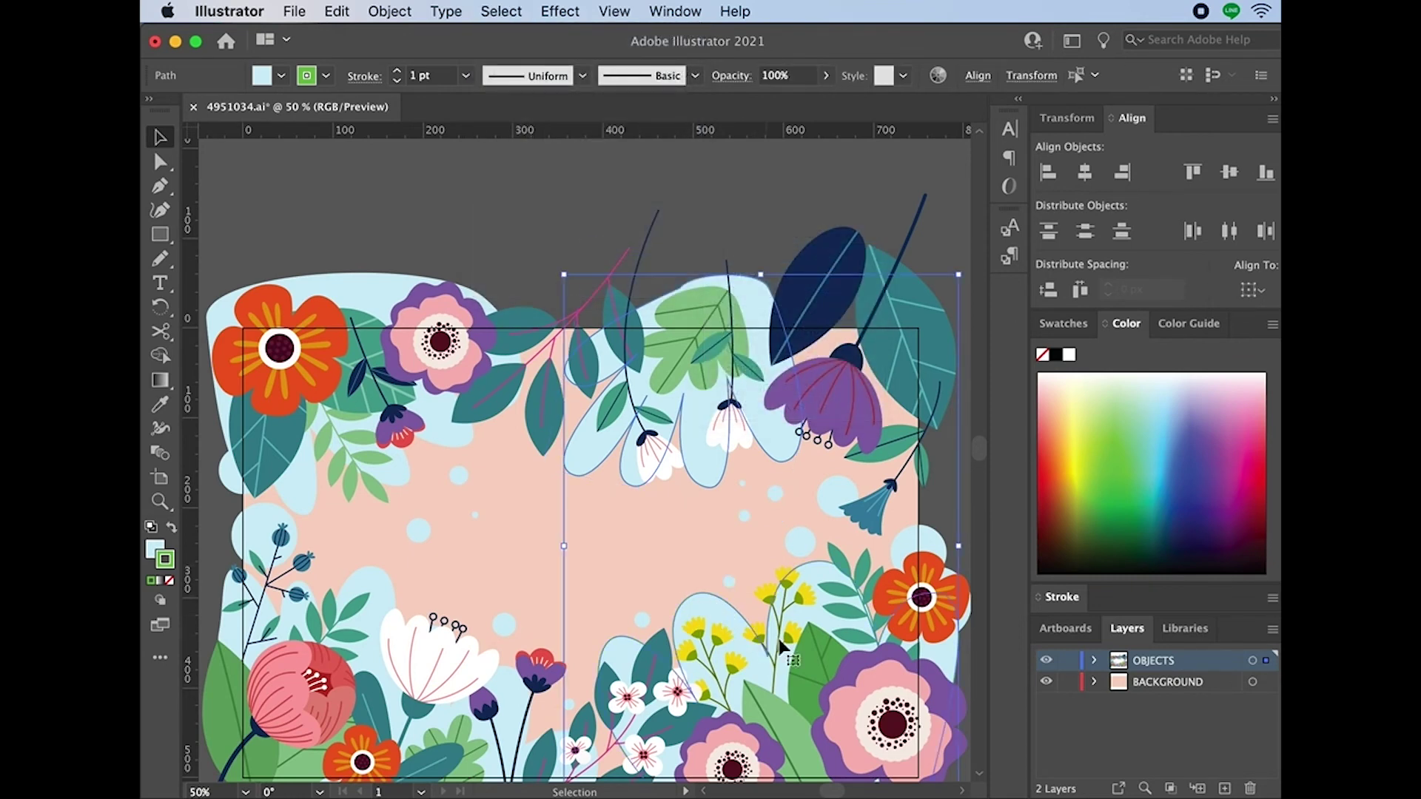
click(561, 195)
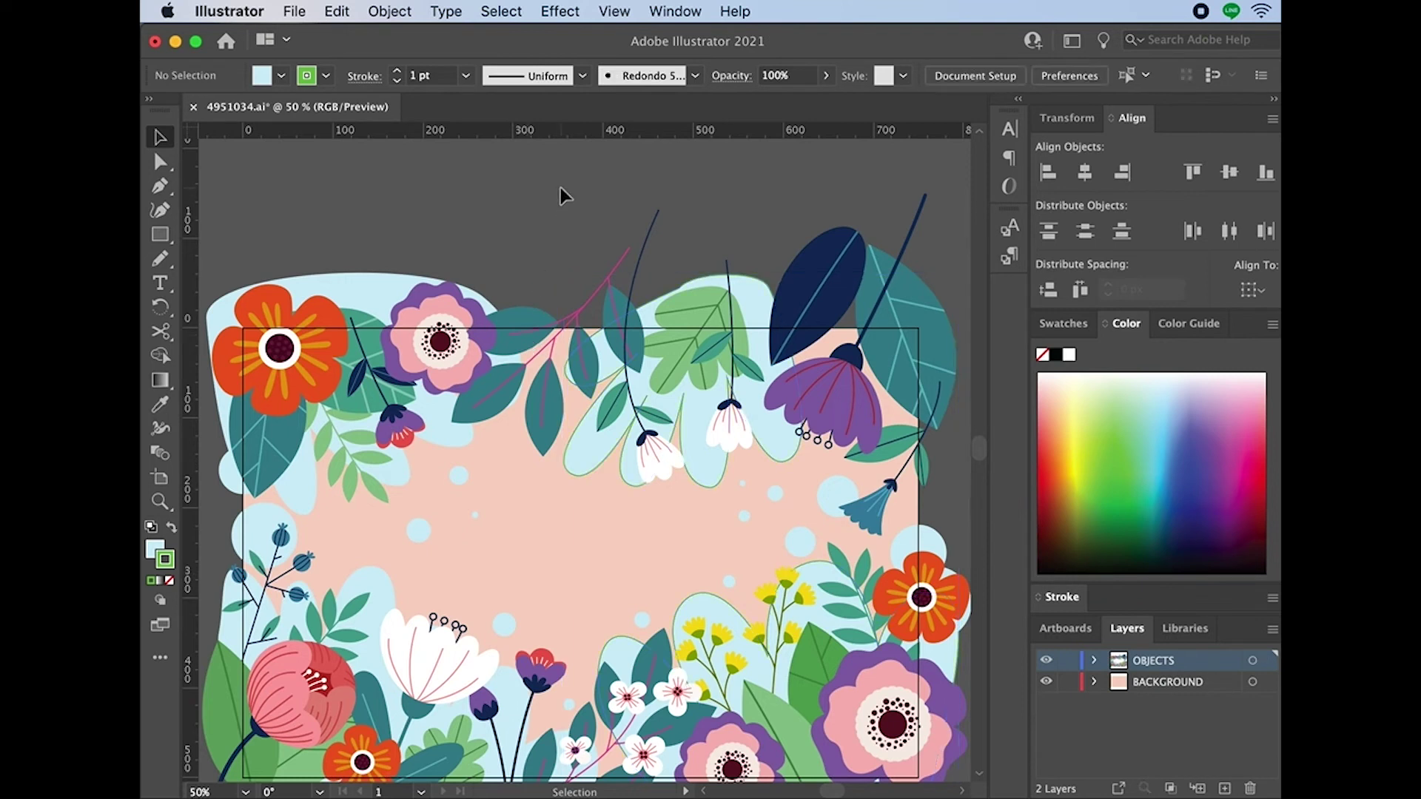
Select the upper green-outlined light blue backdrop shape and extend the selection to all objects with the same fill color.
click(579, 458)
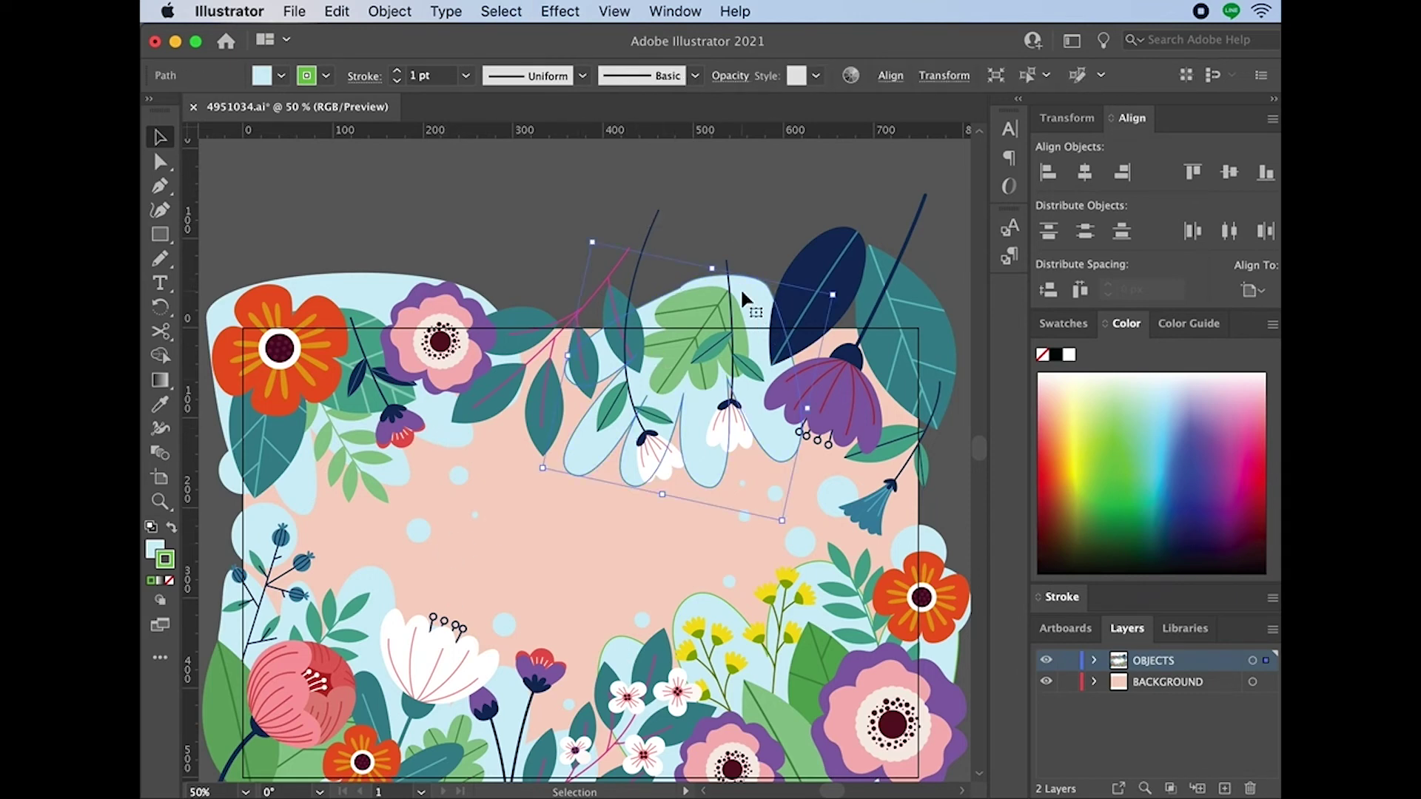
click(446, 11)
mouse_move(497, 11)
mouse_move(546, 199)
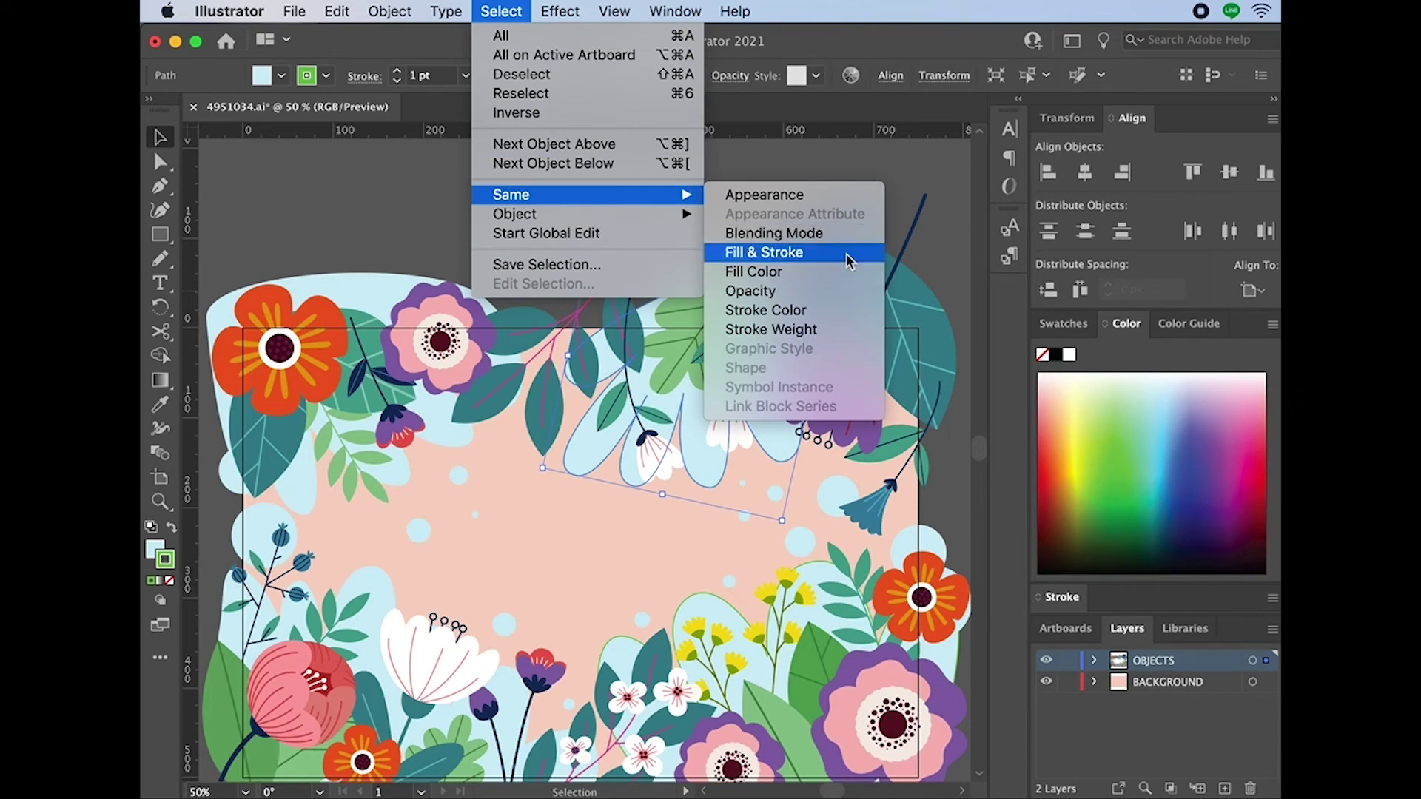
click(818, 278)
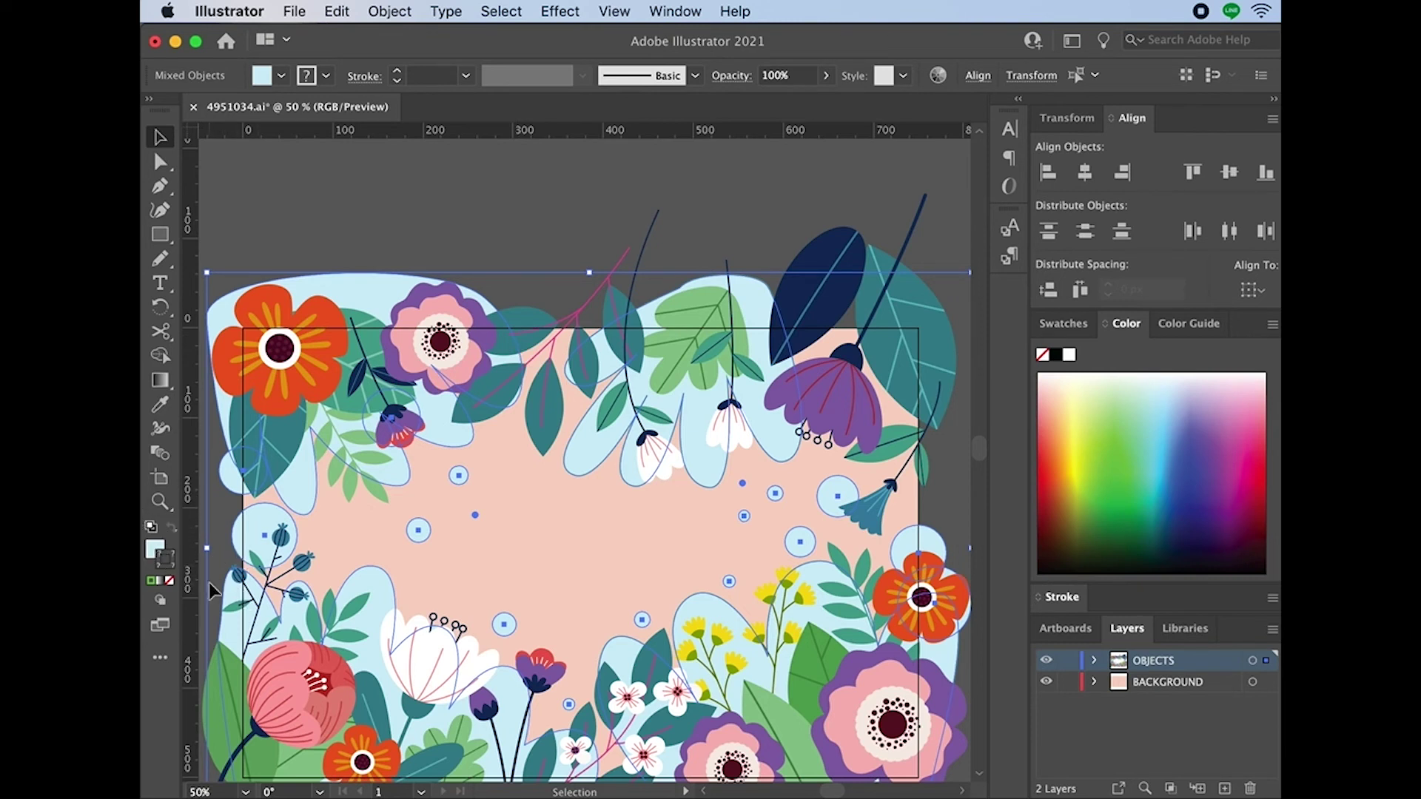
Recolor the selected backdrop shapes and dots with a light green fill and a dark blue stroke, and clear the selection.
click(153, 552)
click(1131, 416)
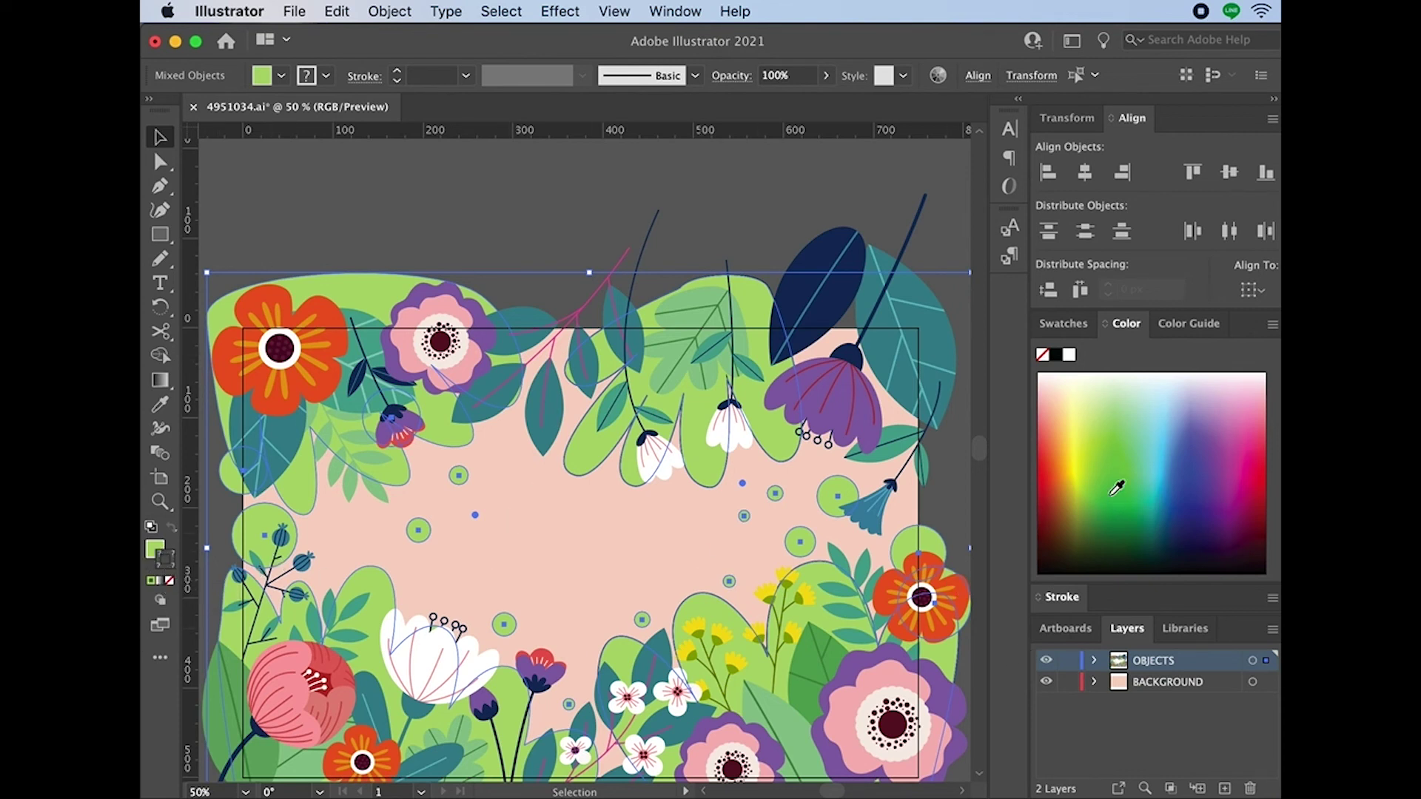
click(1191, 483)
click(410, 212)
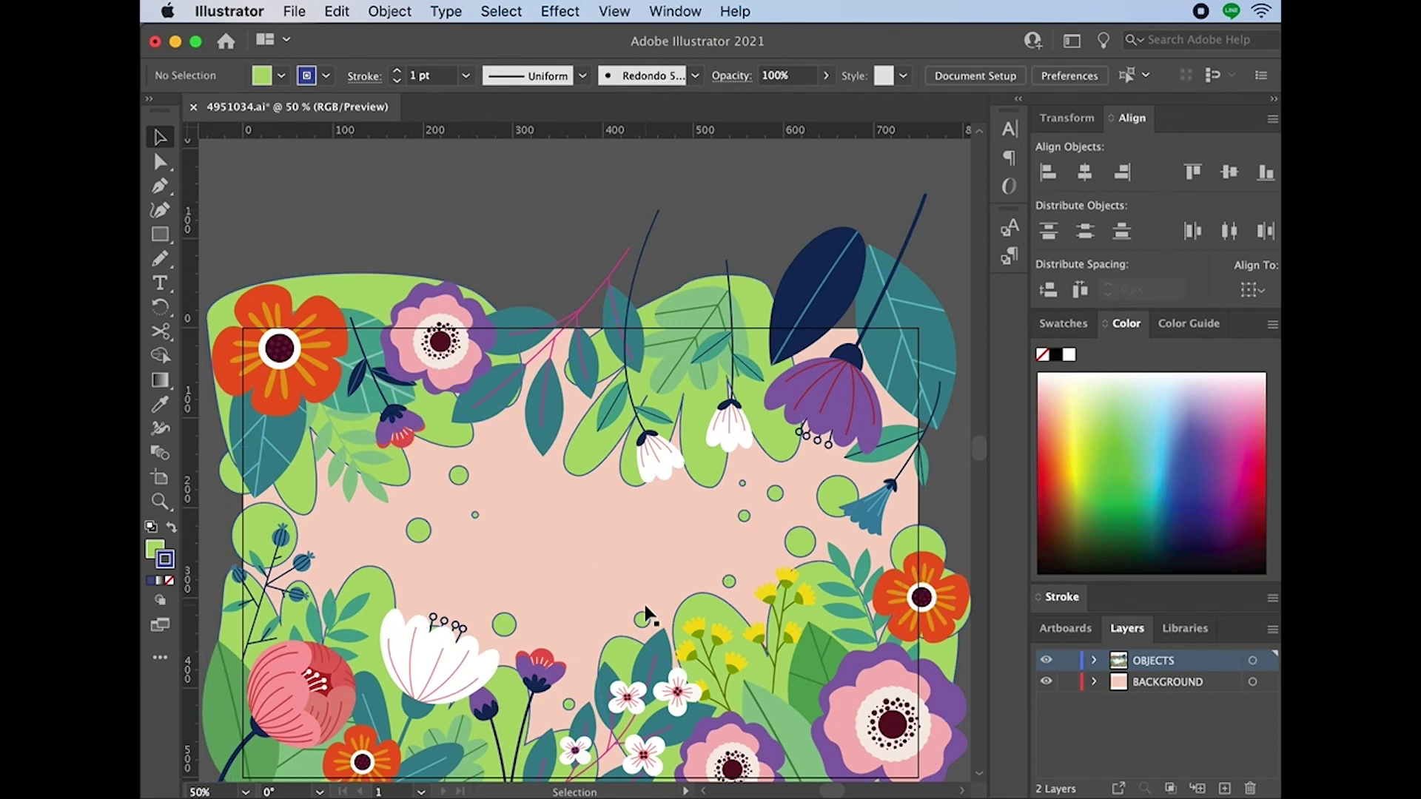
Examine the fill and outline of the recolored backdrop shapes and dots, both up close and across the whole frame.
key(super+equal)
key(super+equal)
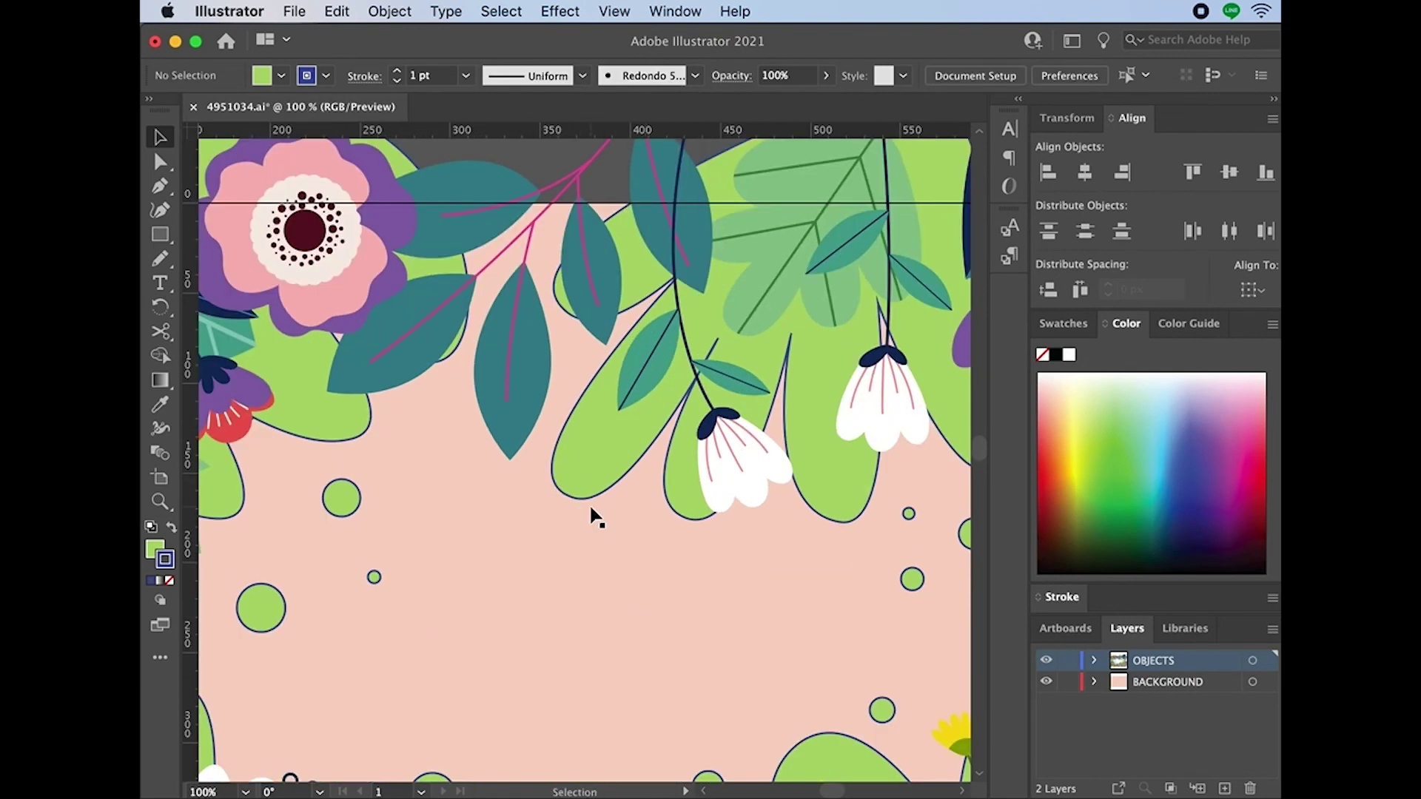
alt+scroll(400, 416, down, 6)
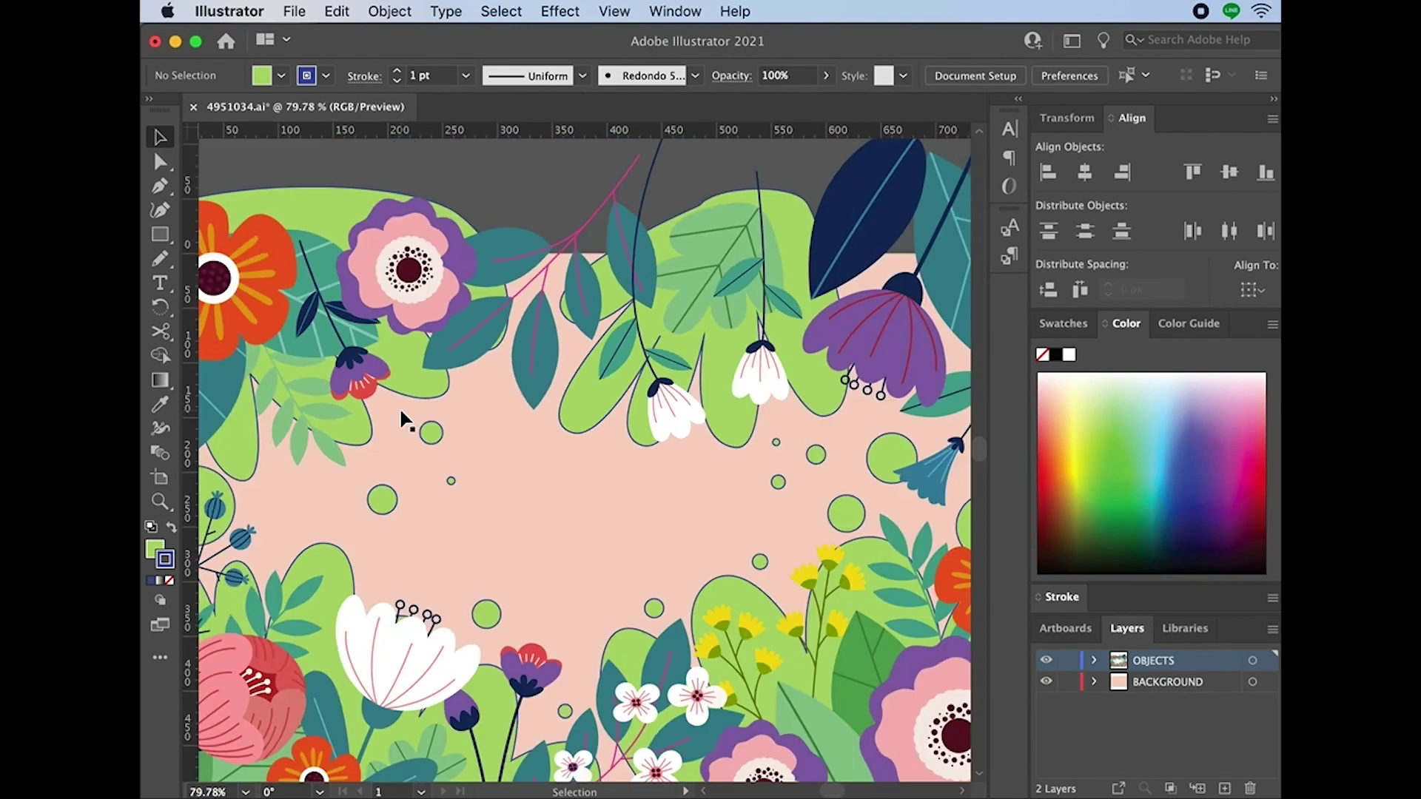
alt+scroll(404, 421, down, 1)
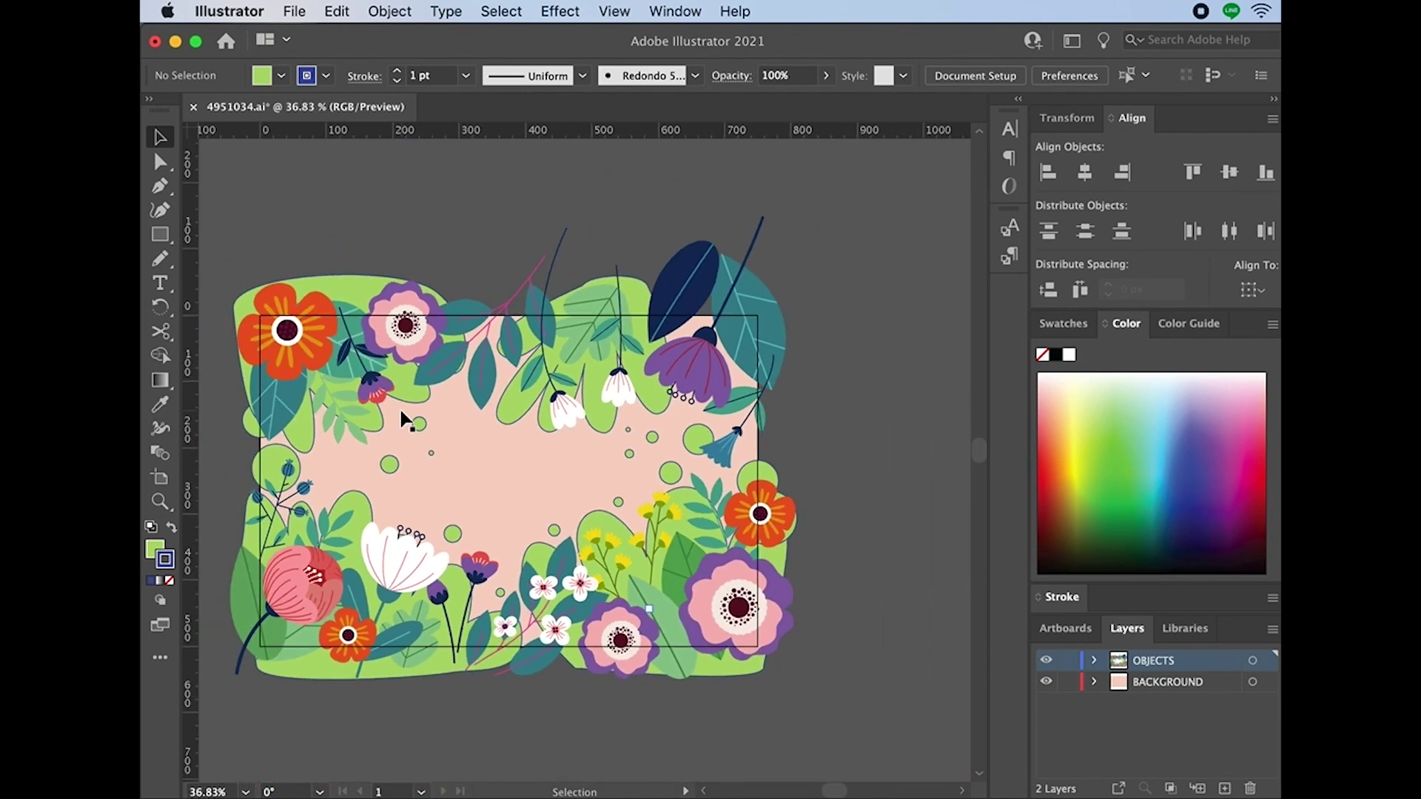
alt+scroll(407, 422, up, 2)
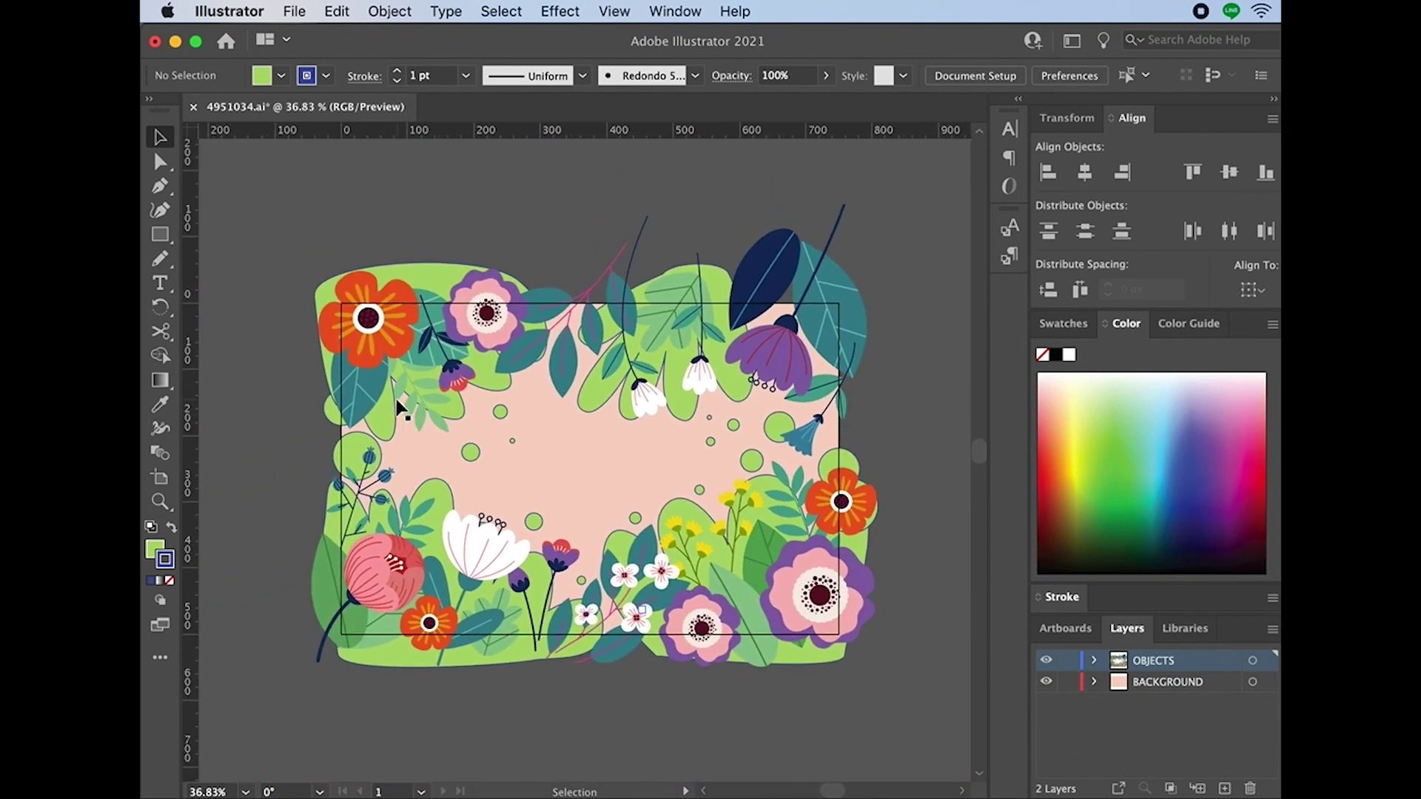
alt+scroll(398, 409, up, 4)
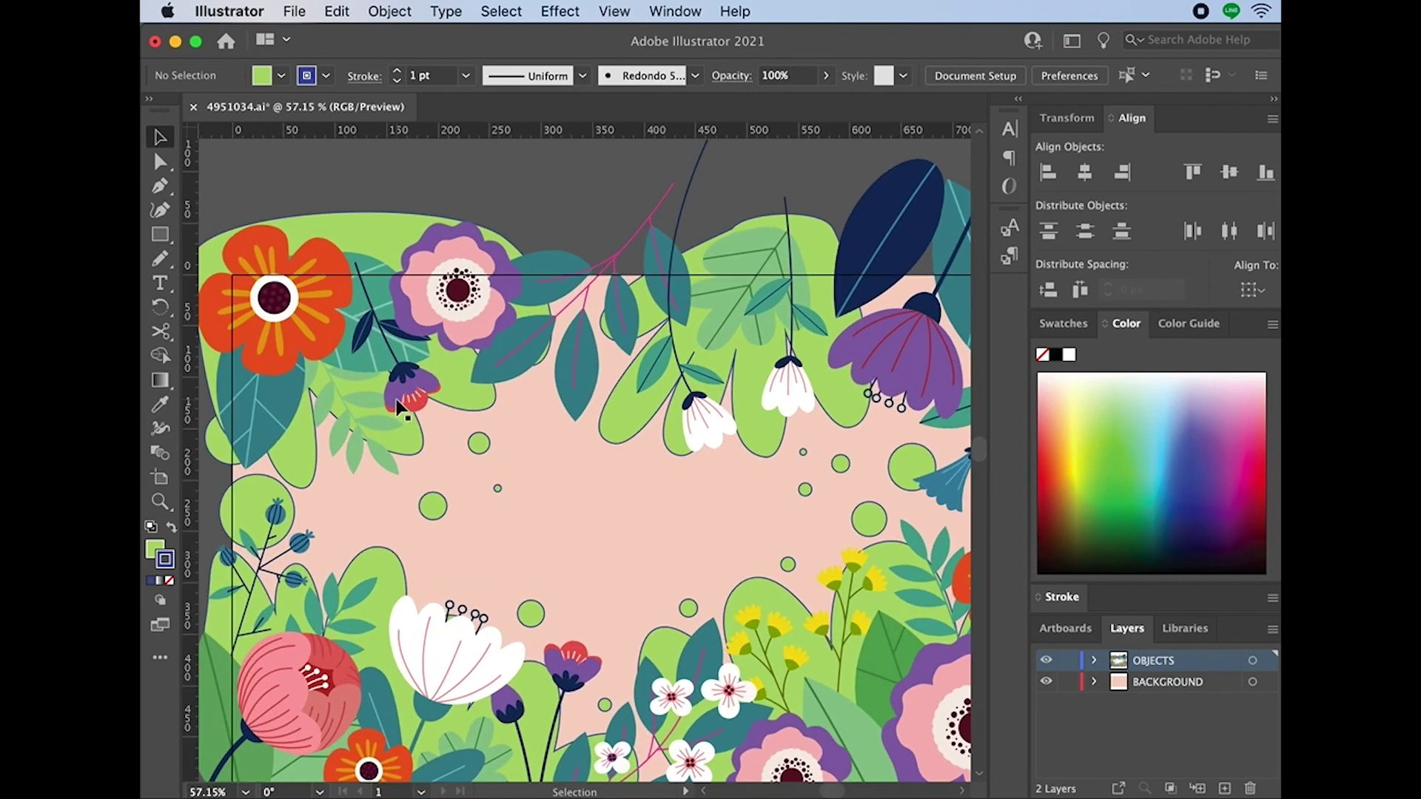
alt+scroll(451, 310, down, 5)
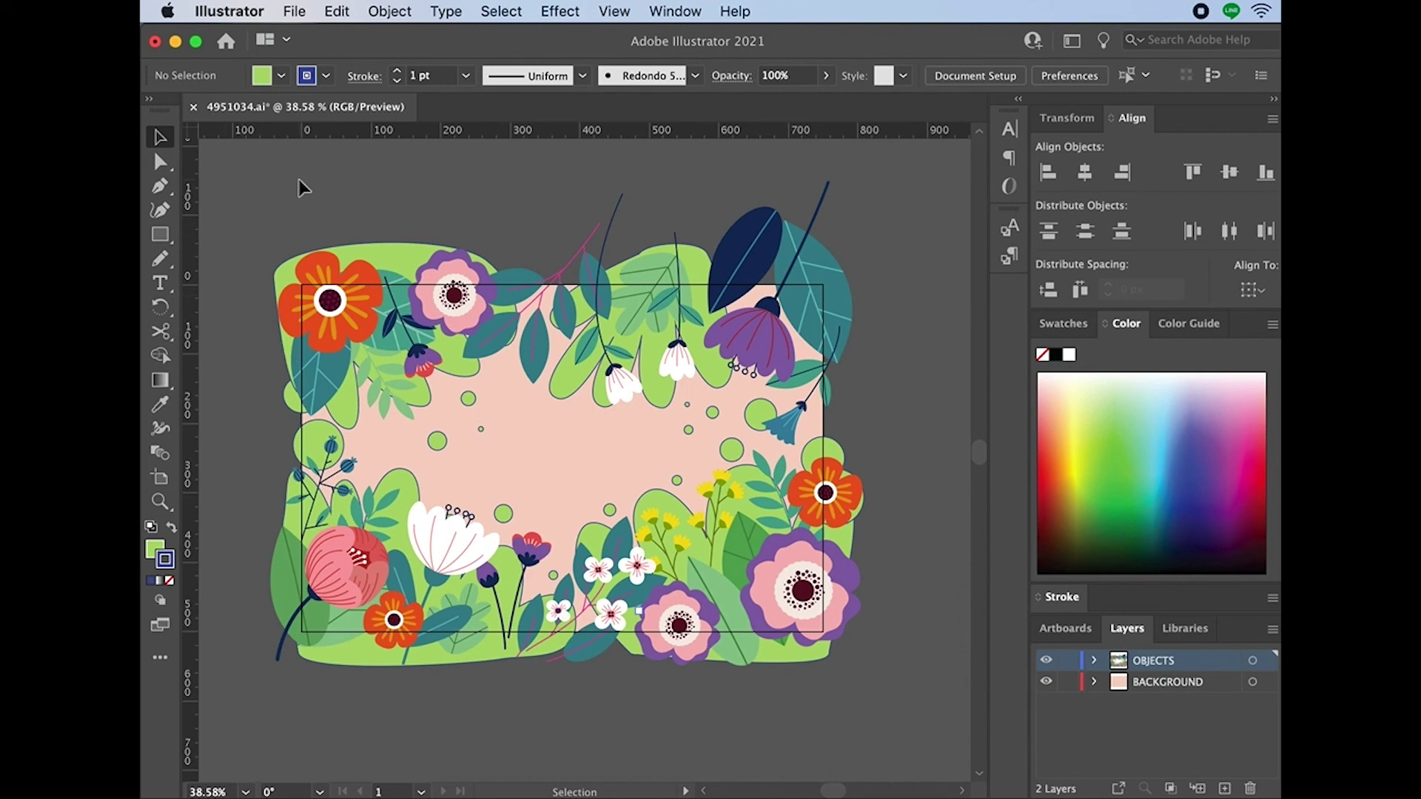
click(447, 11)
mouse_move(501, 11)
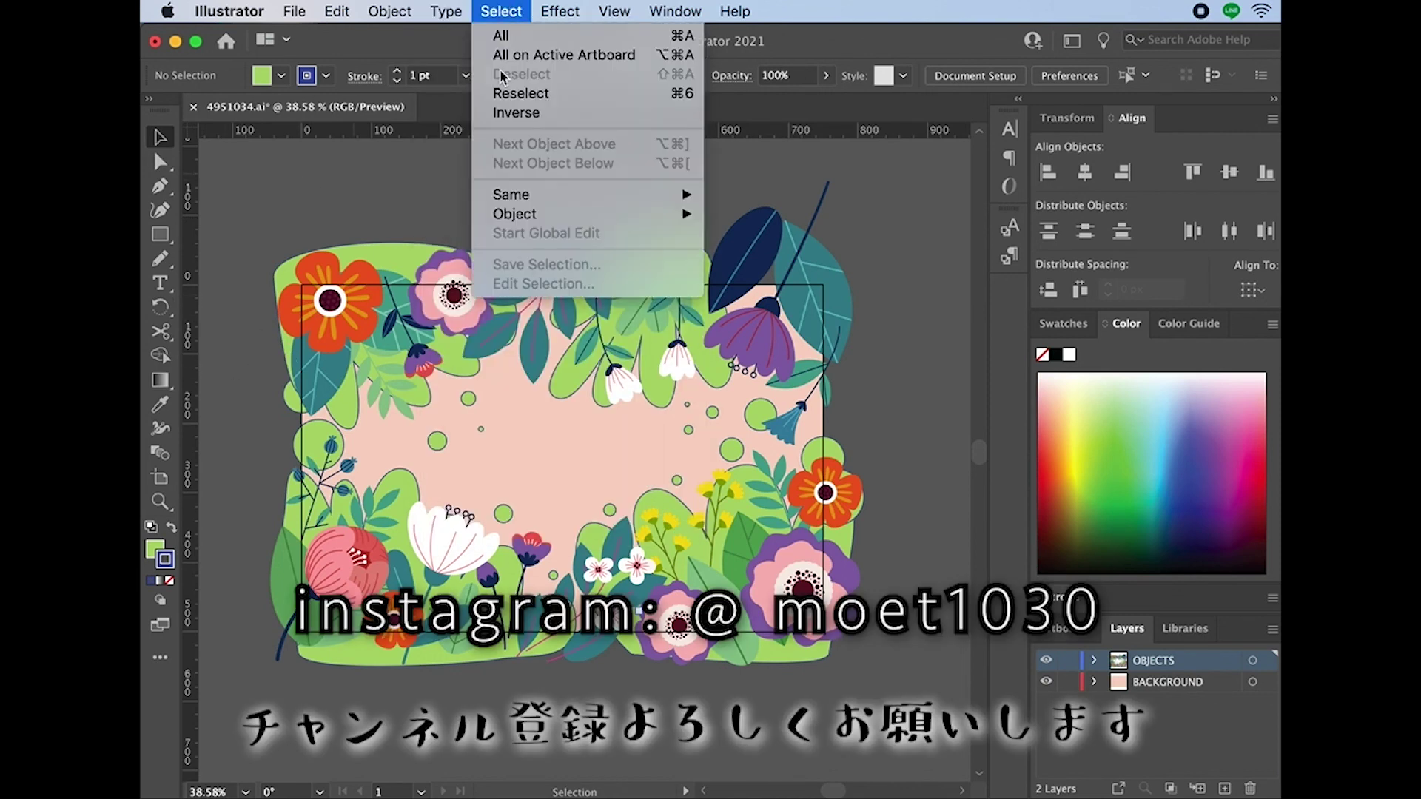
mouse_move(509, 196)
click(866, 488)
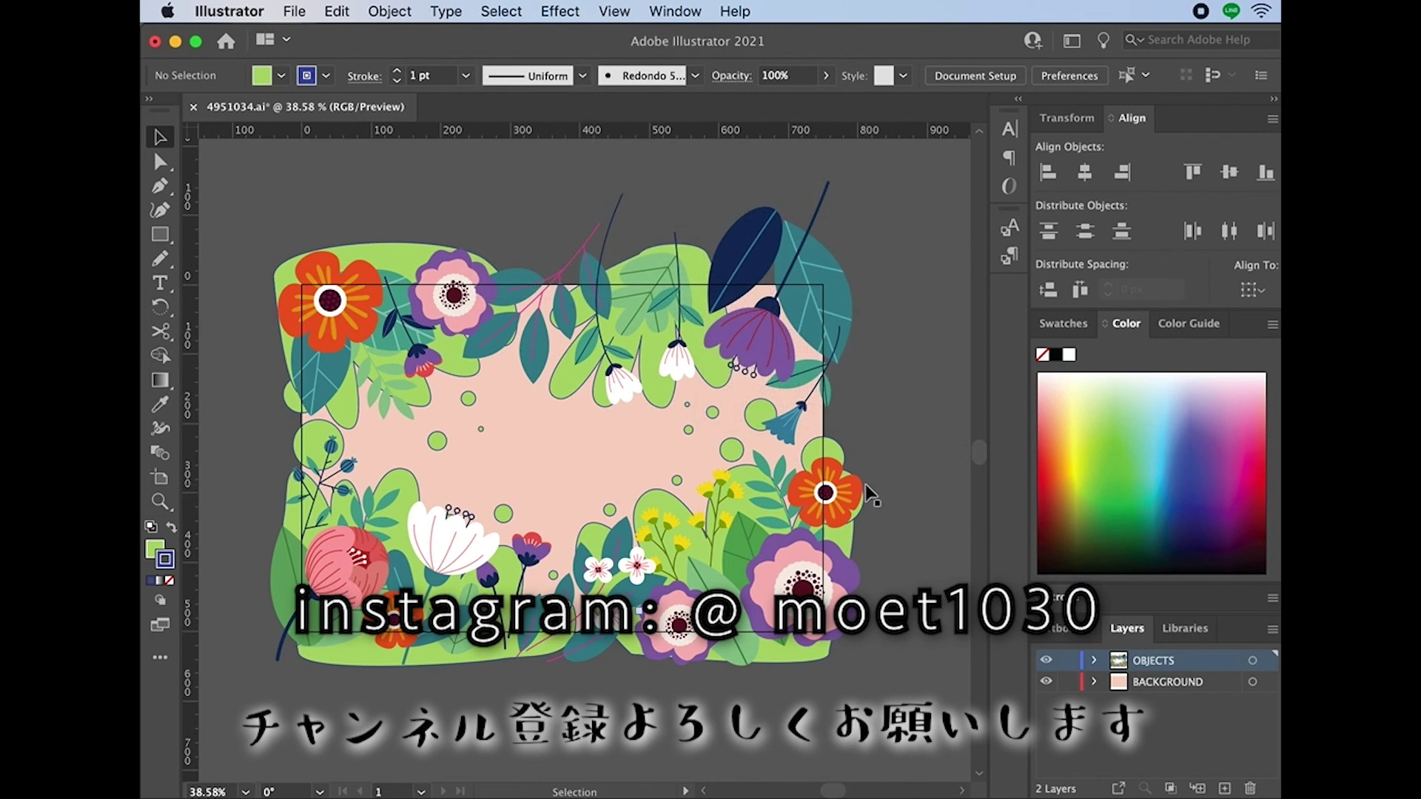
key(super+shift+5)
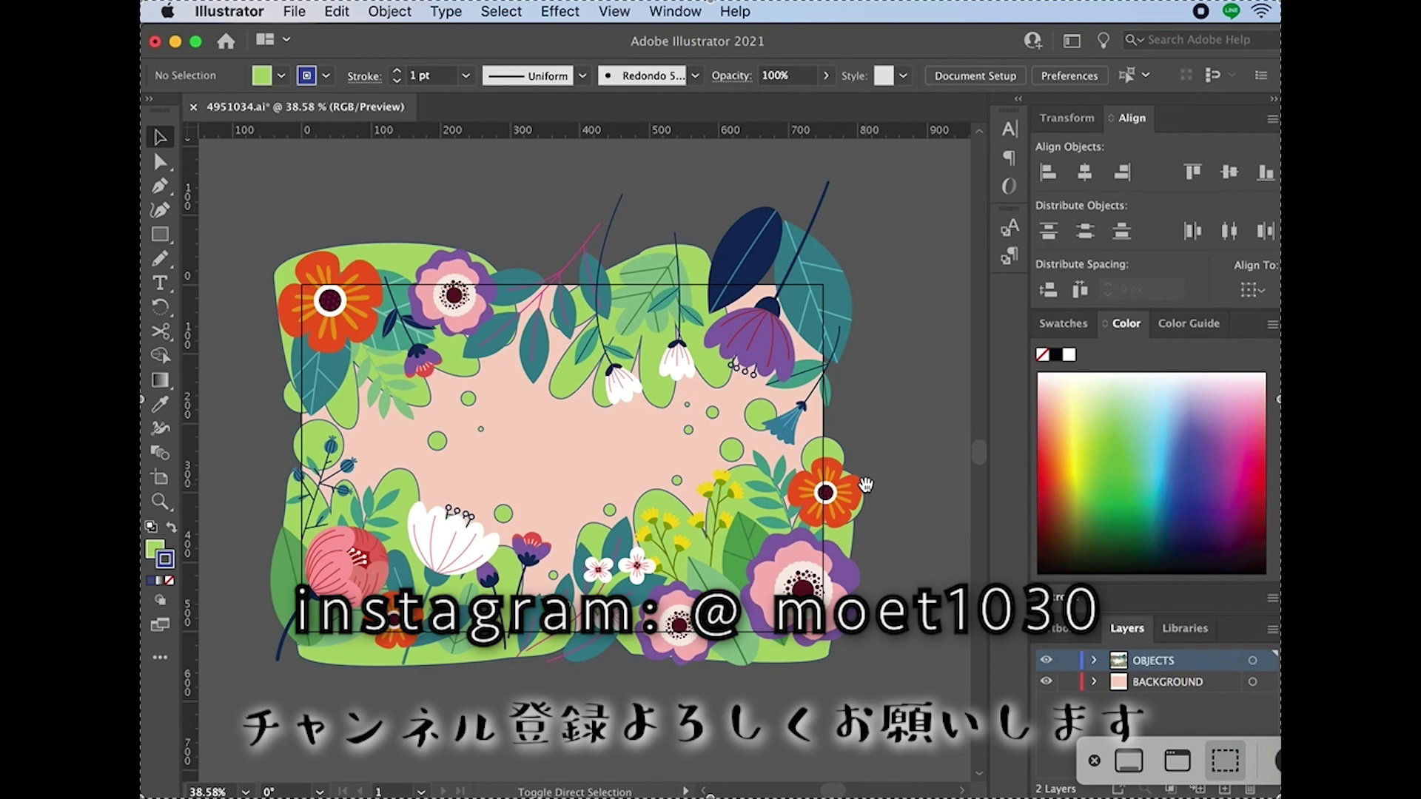